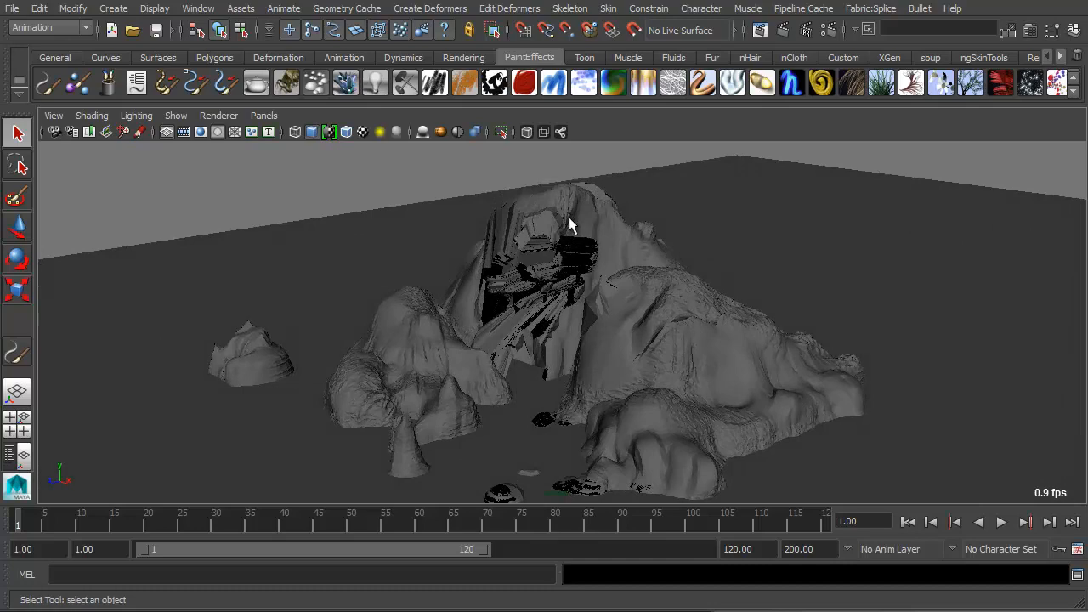
Select the rocky island mesh and try to make it paintable for Paint Effects
left_click_drag(577, 231, 498, 228, "alt")
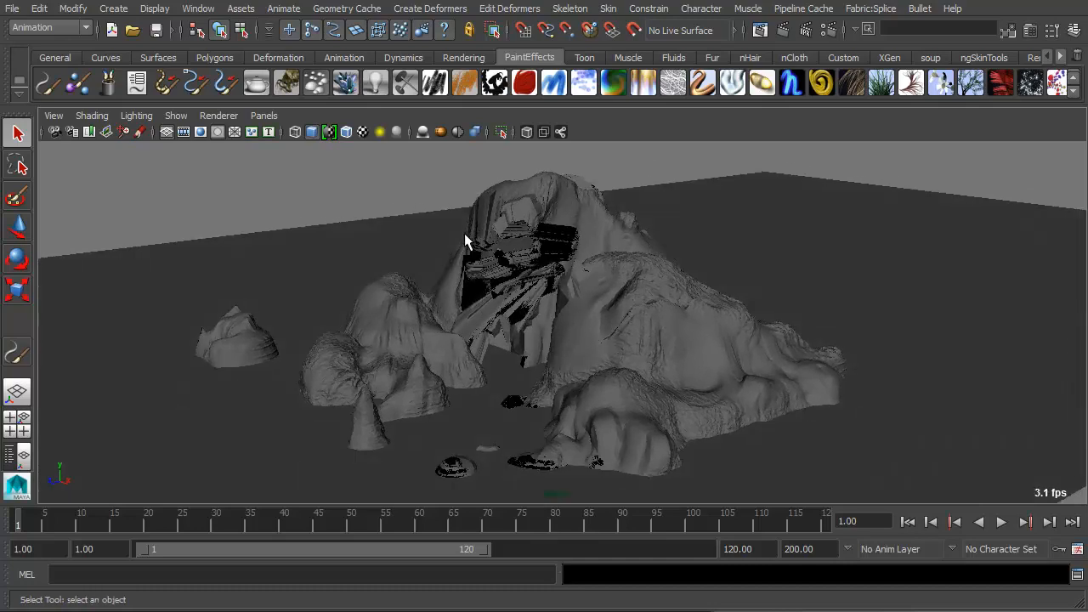
left_click_drag(463, 281, 408, 227, "alt")
right_click_drag(408, 227, 472, 217, "alt")
middle_click_drag(336, 187, 444, 247, "alt")
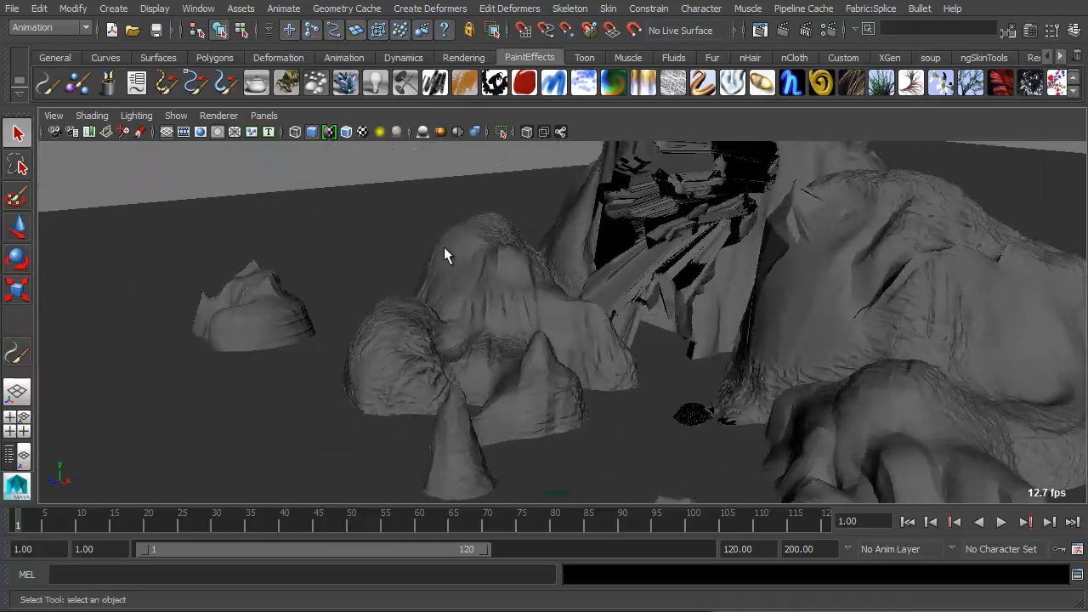
left_click(470, 254)
left_click_drag(474, 255, 527, 235, "alt")
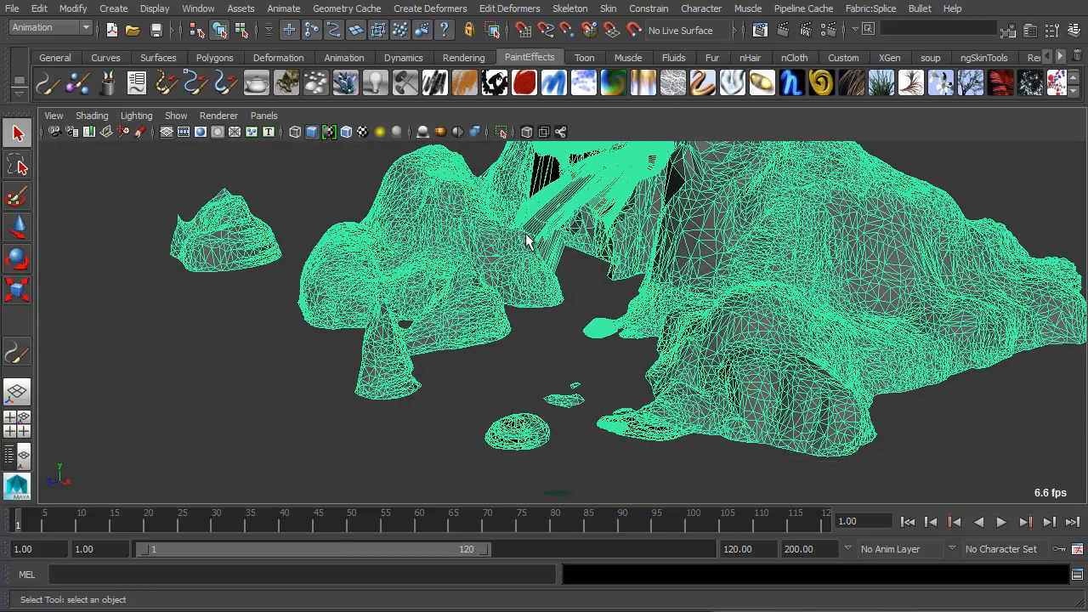
left_click(78, 92)
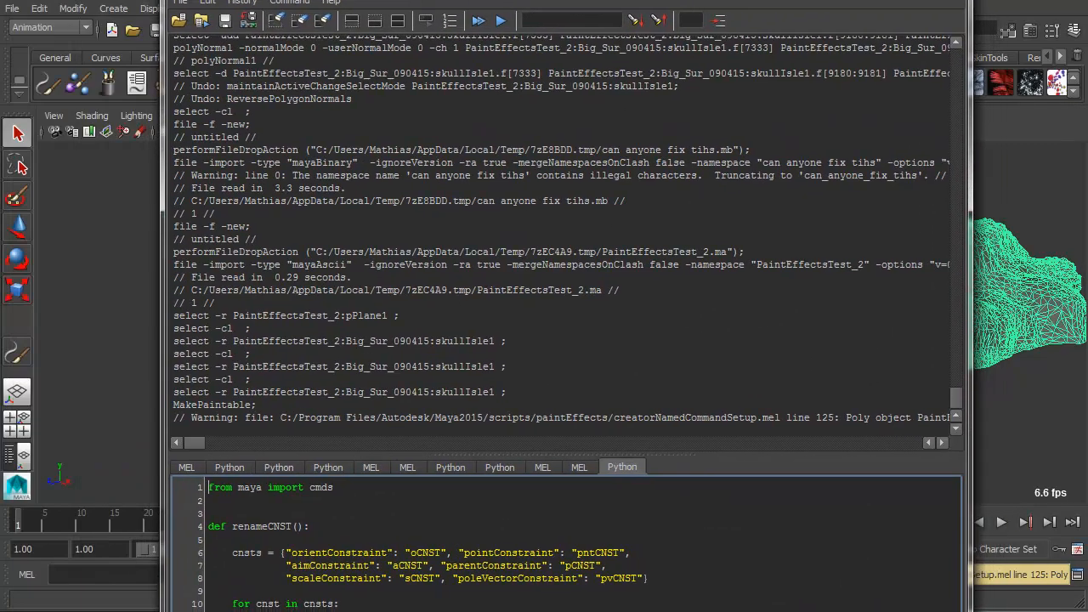
Read the rest of the last warning line in the Script Editor history and close the editor
left_click_drag(209, 440, 213, 445)
left_click_drag(462, 417, 742, 418)
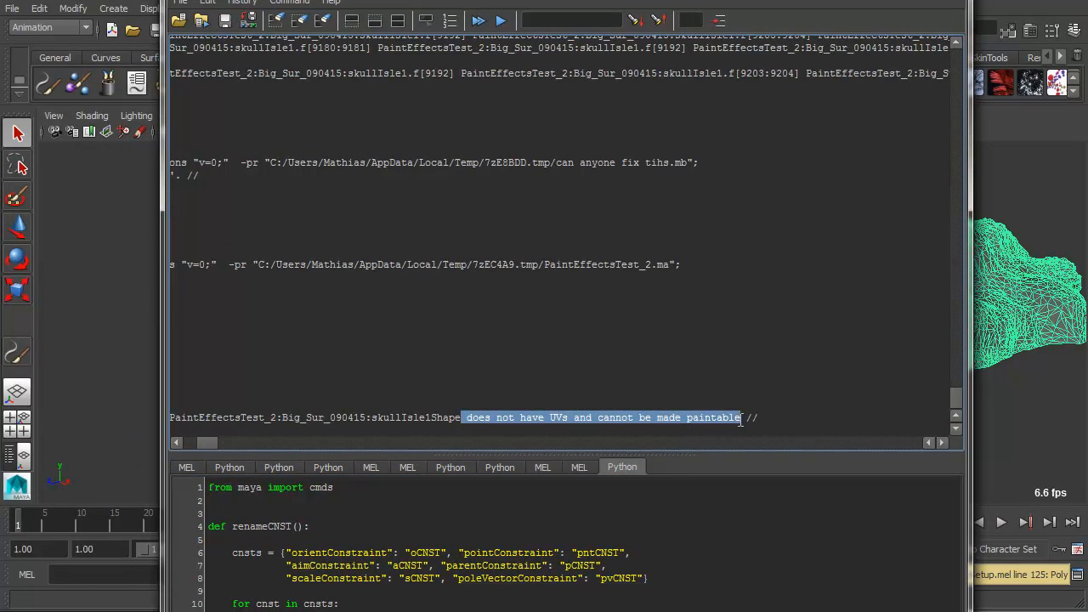
left_click(785, 413)
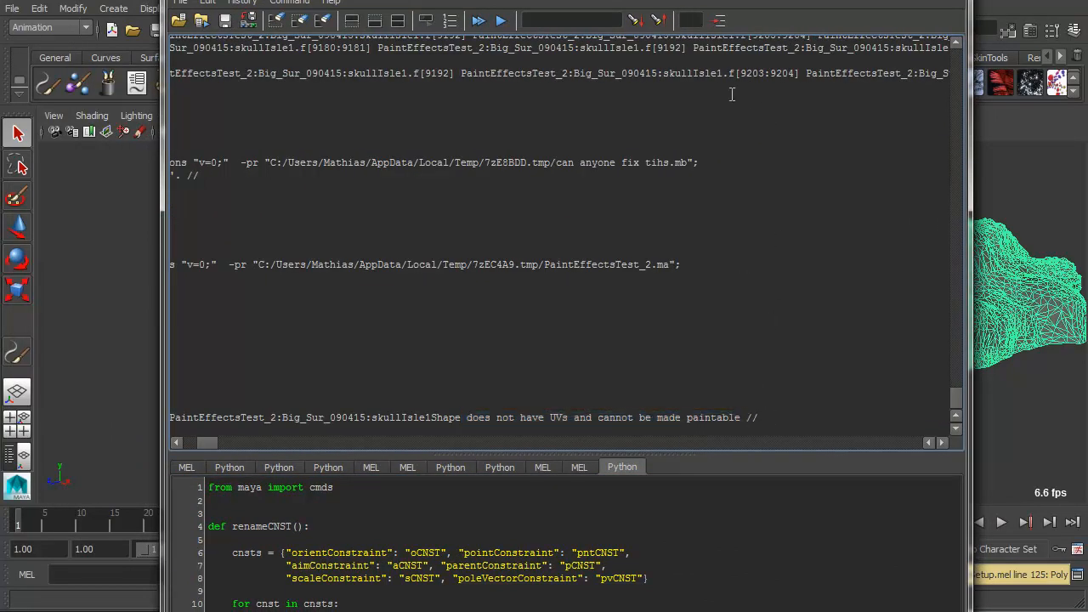
key("alt+F4")
Apply automatic UV mapping to the island mesh
middle_click_drag(594, 265, 598, 318, "alt")
mouse_move(672, 272)
right_mouse_down("alt")
mouse_move(683, 273)
mouse_move(659, 272)
right_mouse_up("alt")
left_click_drag(659, 272, 629, 243, "alt")
middle_click_drag(629, 243, 620, 272, "alt")
left_click_drag(656, 248, 622, 243, "alt")
key("space")
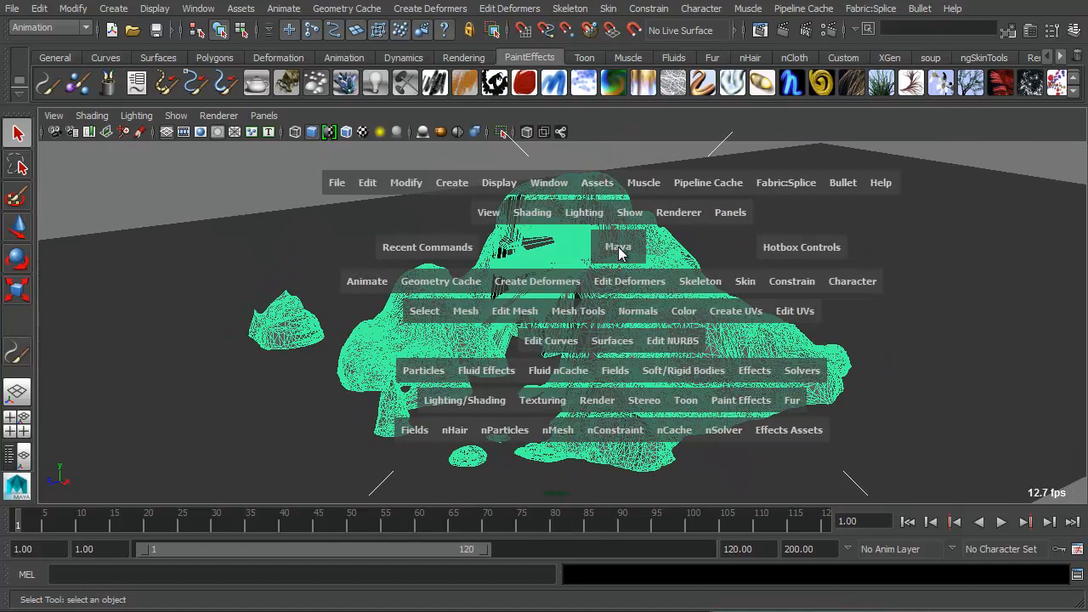
left_click(749, 315)
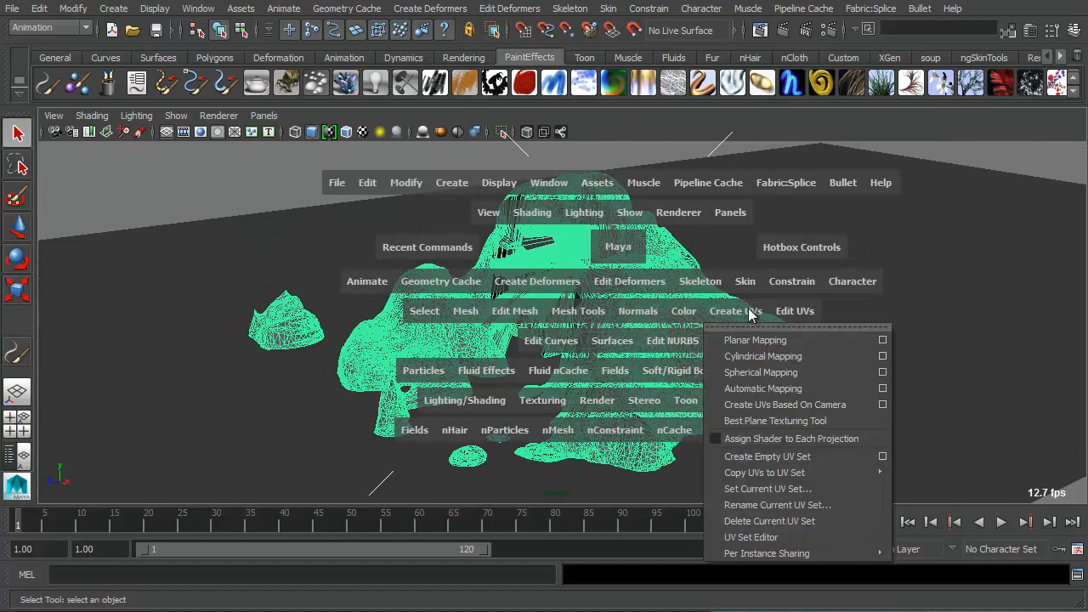
left_click(761, 390)
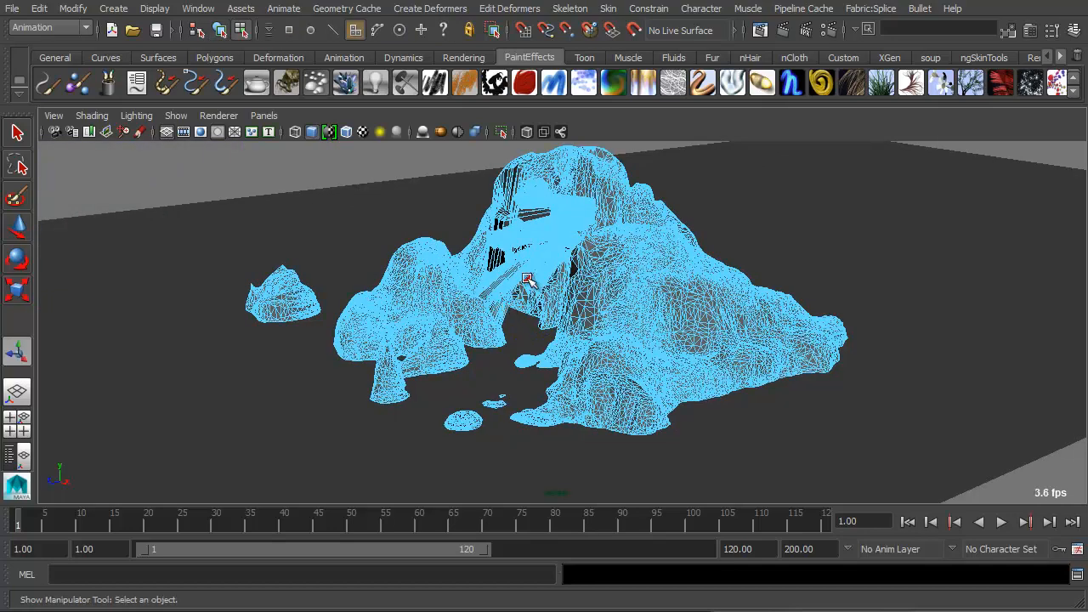
Return from face components to object mode and select the whole island mesh
right_click_drag(532, 283, 613, 251)
left_click(618, 306)
left_click_drag(618, 306, 575, 321, "alt")
right_click_drag(575, 323, 607, 332, "alt")
middle_click_drag(572, 266, 511, 279, "alt")
scroll(511, 279, "up", 8)
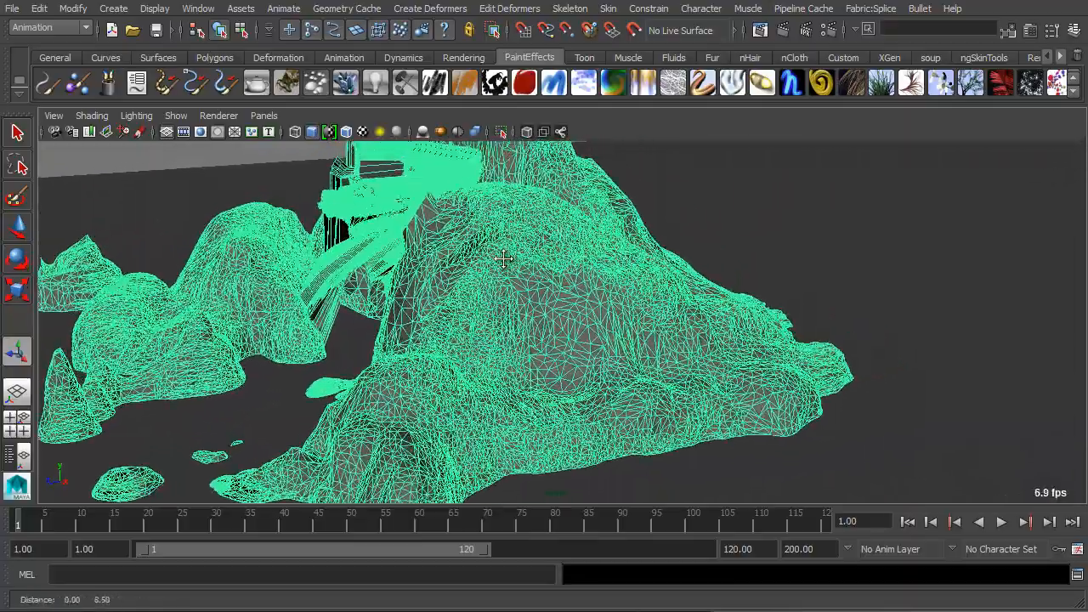
Check the island mesh's input nodes in the Channel Box
key("ctrl+a")
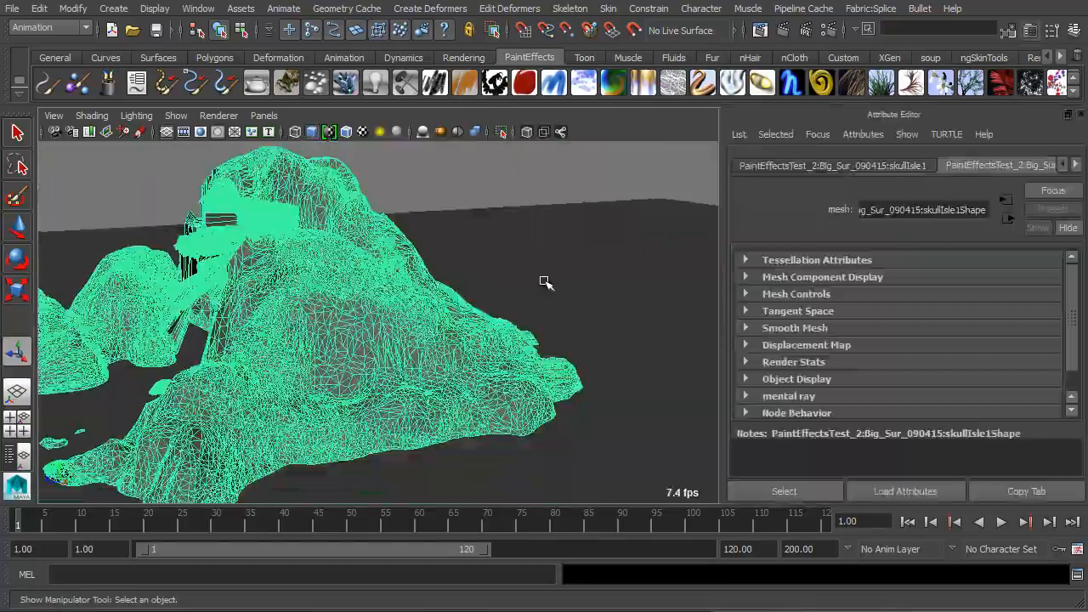
key("ctrl+a")
scroll(969, 272, "down", 3)
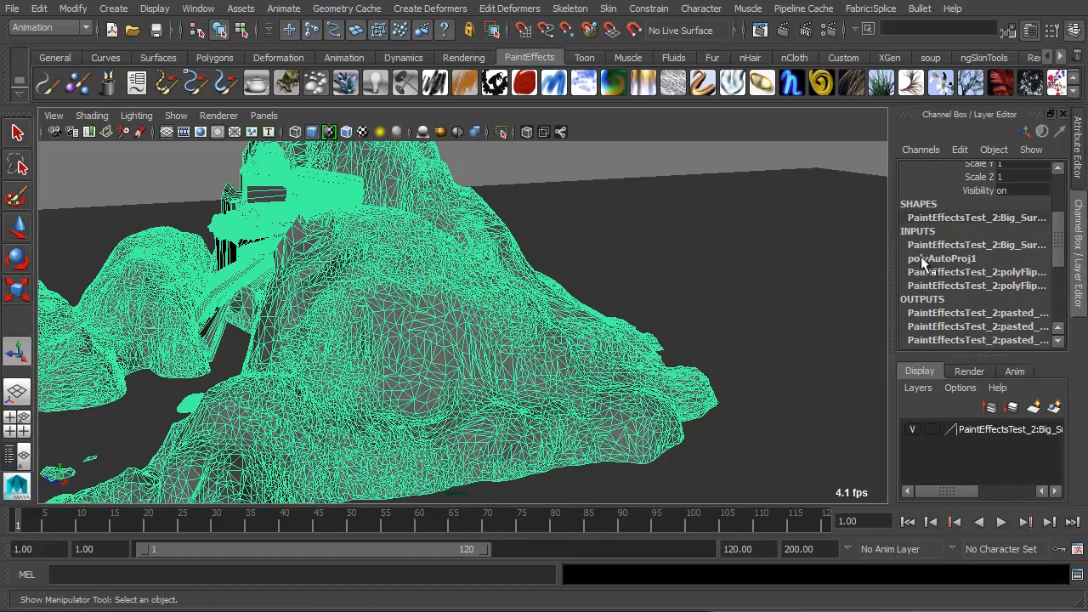
Delete the construction history of all objects in the scene
left_click_drag(612, 255, 701, 255, "alt")
key("space")
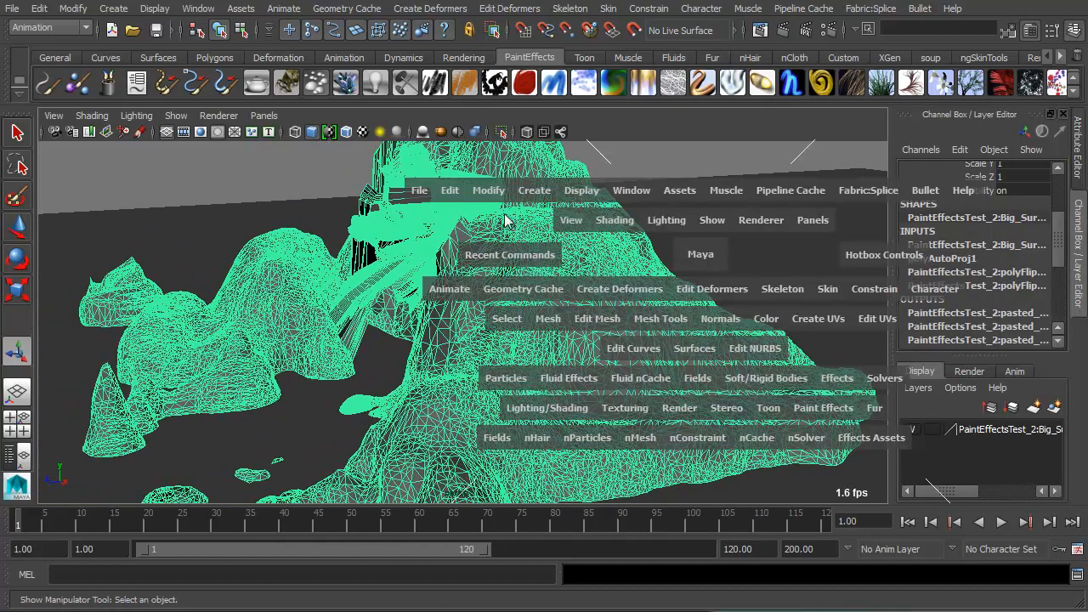
left_click(455, 192)
mouse_move(569, 385)
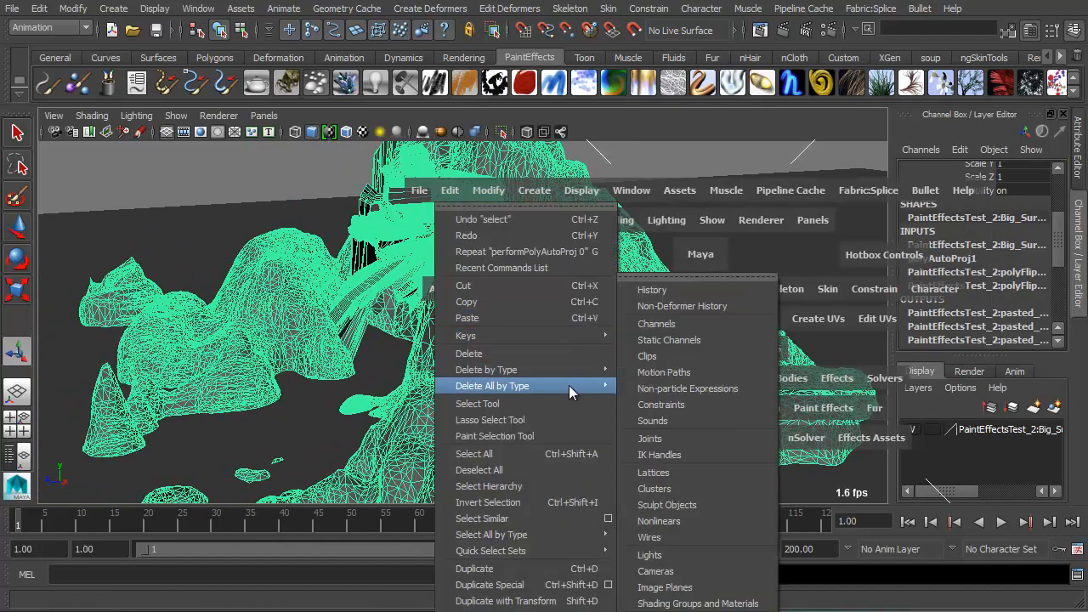
left_click(695, 291)
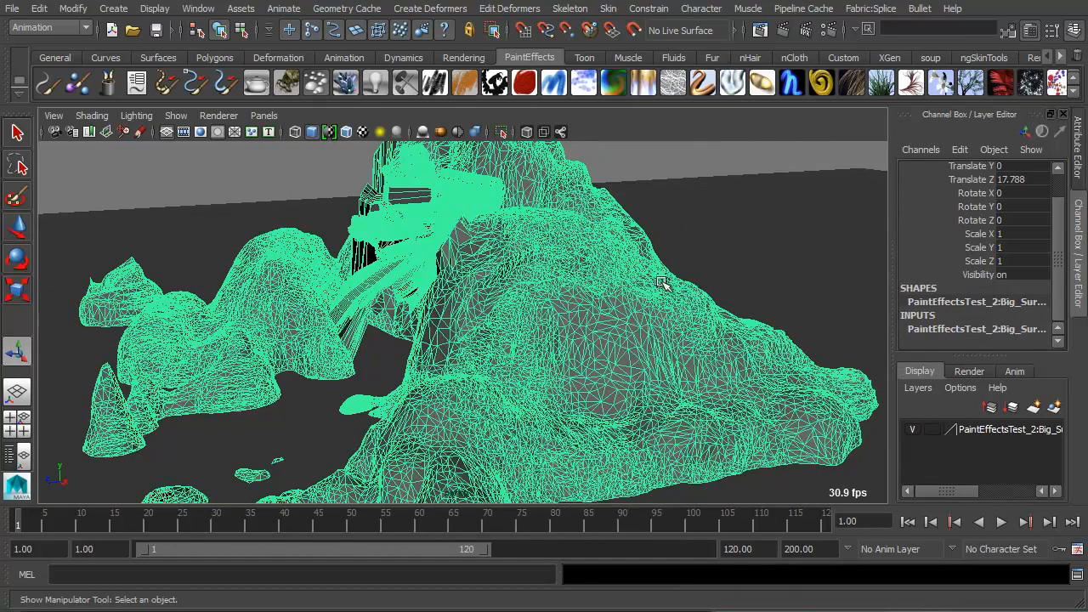
Reselect the island mesh and make it paintable
left_click(280, 183)
key("ctrl+a")
key("ctrl+a")
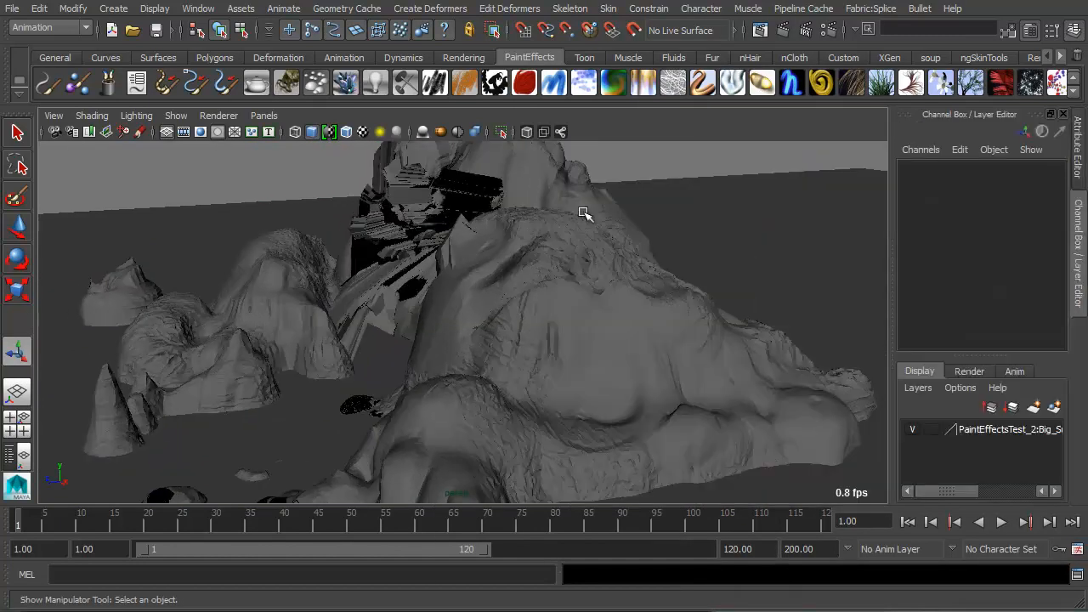
left_click(588, 295)
middle_click_drag(554, 352, 548, 338, "alt")
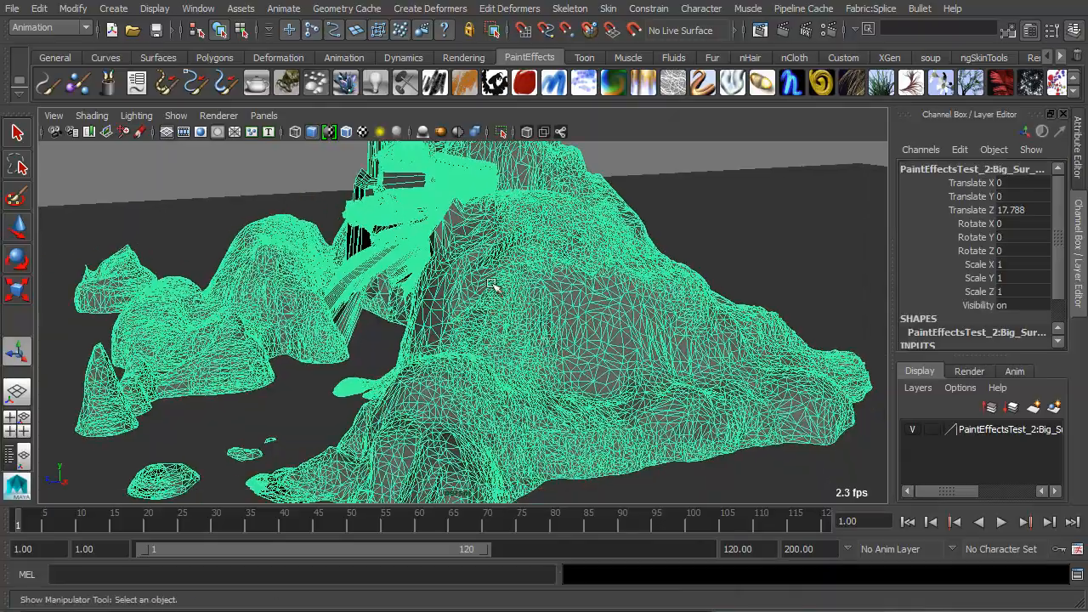
right_click_drag(495, 283, 508, 301, "alt")
middle_click_drag(505, 247, 467, 238, "alt")
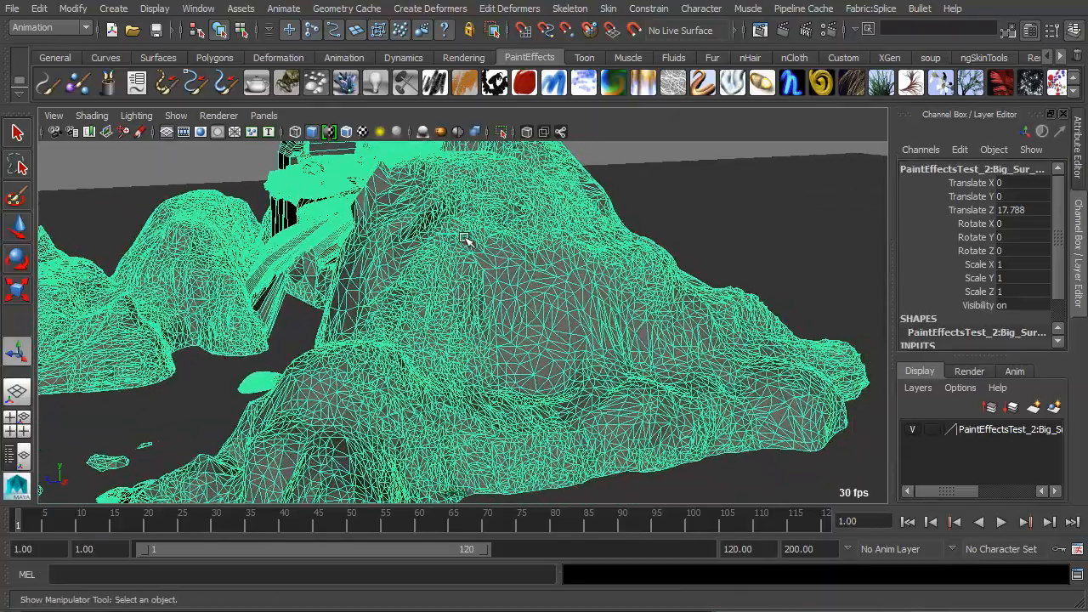
mouse_move(467, 238)
right_mouse_down("alt")
mouse_move(474, 250)
mouse_move(465, 241)
right_mouse_up("alt")
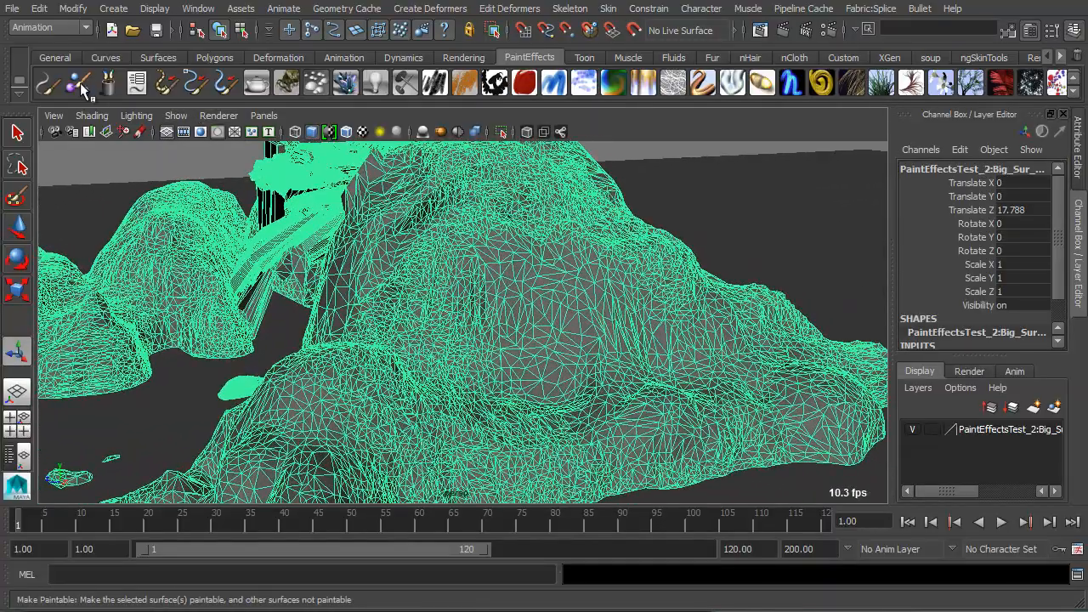
left_click_drag(552, 270, 510, 276, "alt")
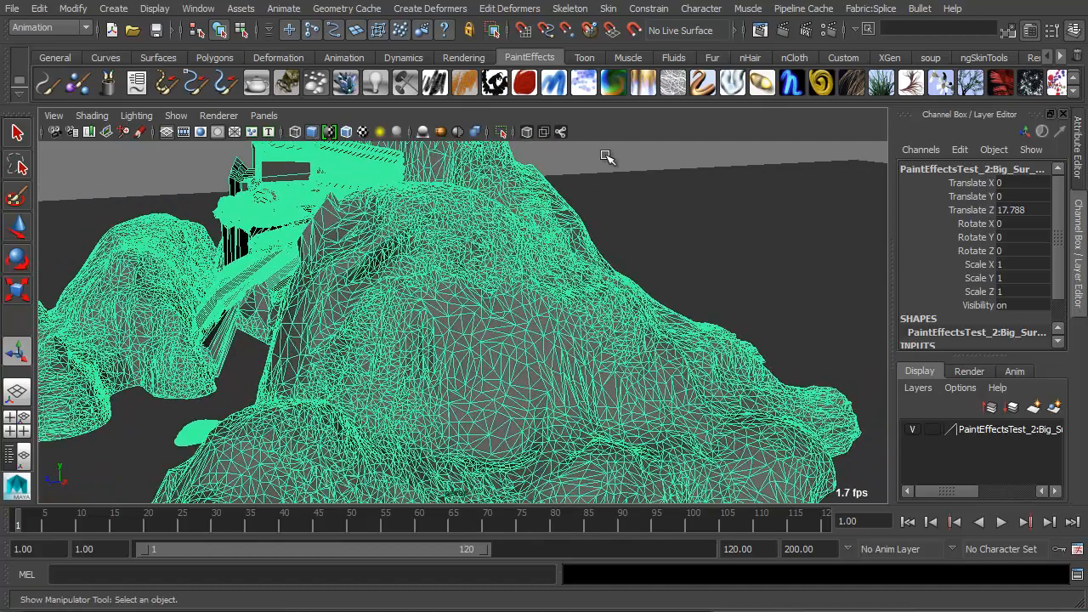
Paint one grass clump stroke diagonally down the smooth slope of the large rock with Paint Effects
left_click(881, 85)
mouse_move(478, 320)
right_mouse_down("alt")
mouse_move(486, 311)
mouse_move(496, 331)
right_mouse_up("alt")
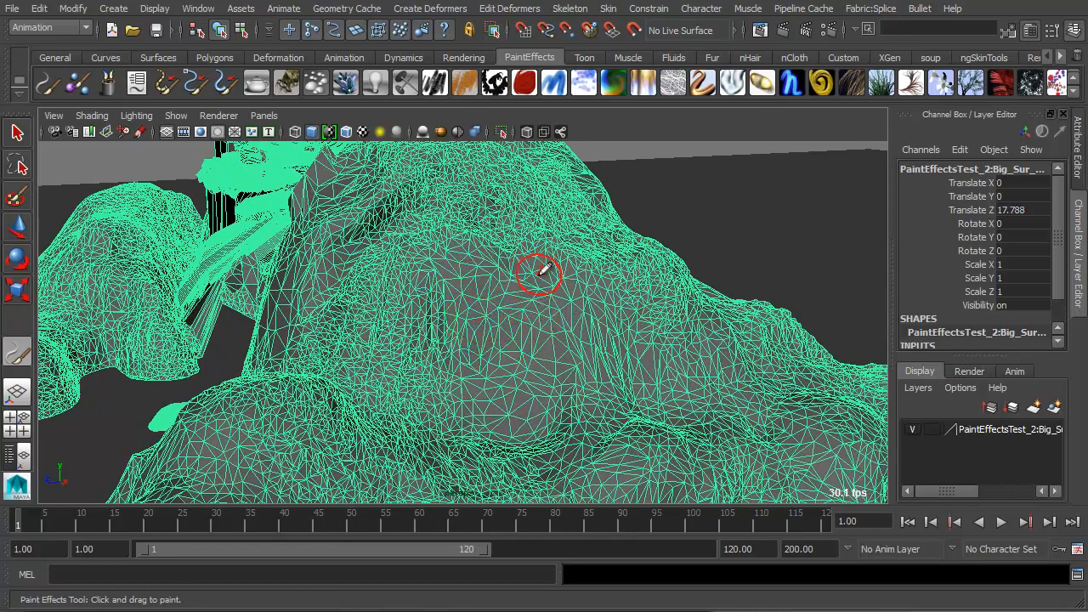
mouse_move(538, 272)
left_mouse_down()
mouse_move(505, 391)
mouse_move(488, 362)
mouse_move(415, 338)
left_mouse_up()
key("w")
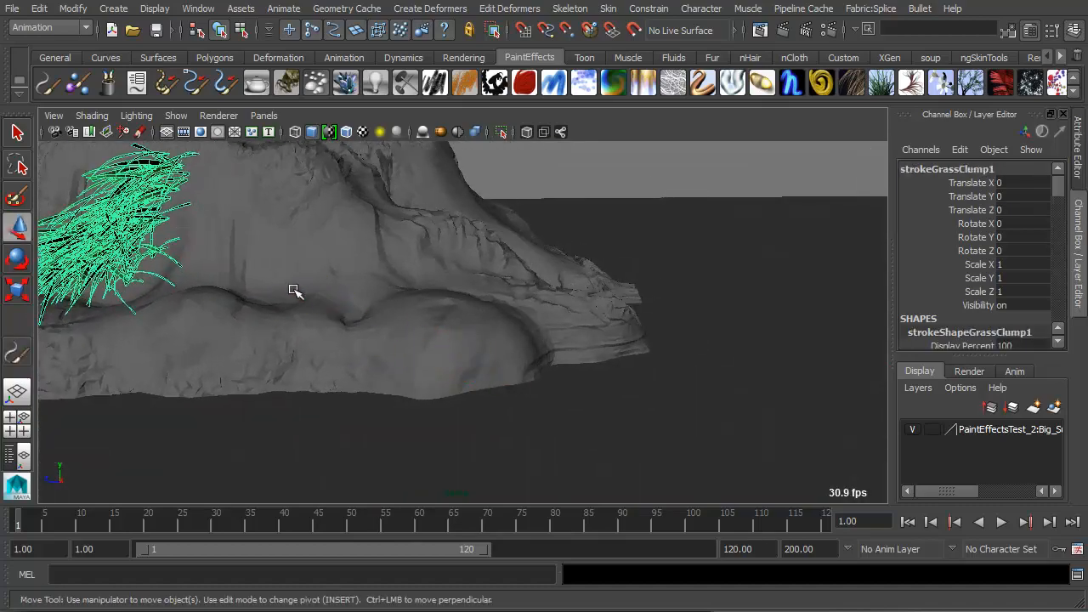
Examine from several sides, in wireframe and shaded display, how the painted grass grows out of the rock slope
key("f")
mouse_move(294, 284)
left_mouse_down("alt")
mouse_move(369, 303)
mouse_move(571, 289)
mouse_move(620, 301)
mouse_move(581, 286)
mouse_move(546, 294)
mouse_move(652, 303)
left_mouse_up("alt")
key("4")
key("5")
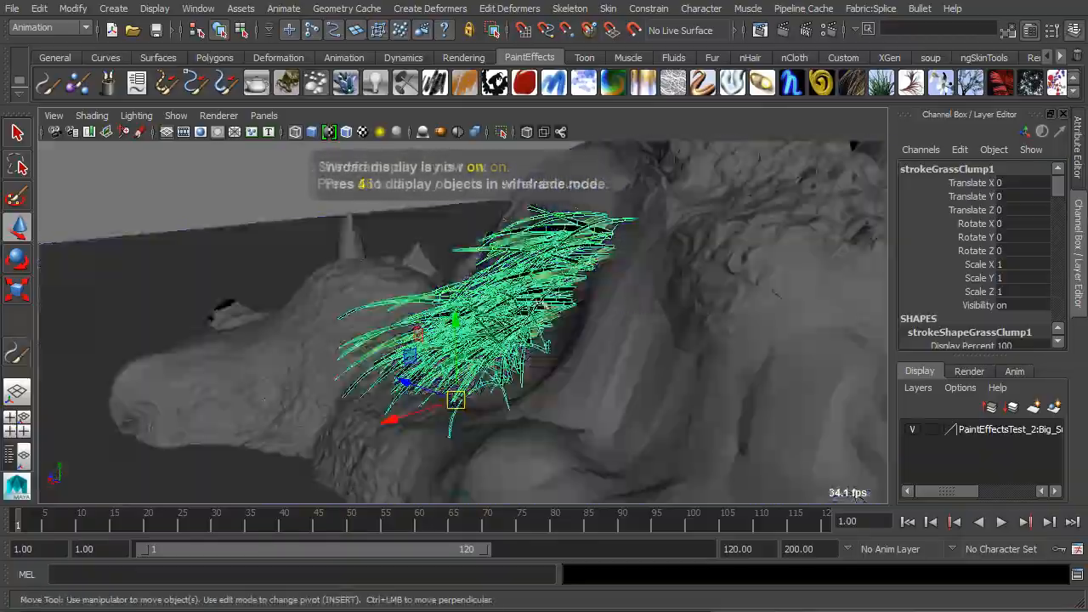
left_click_drag(540, 301, 587, 301, "alt")
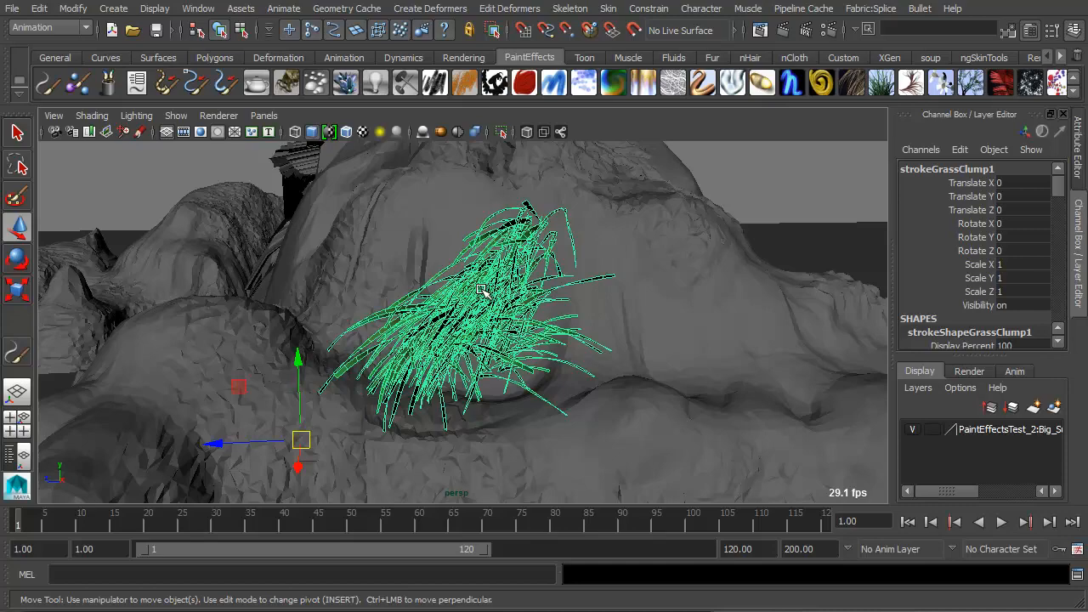
mouse_move(482, 289)
left_mouse_down("alt")
mouse_move(503, 311)
mouse_move(532, 306)
mouse_move(390, 306)
left_mouse_up("alt")
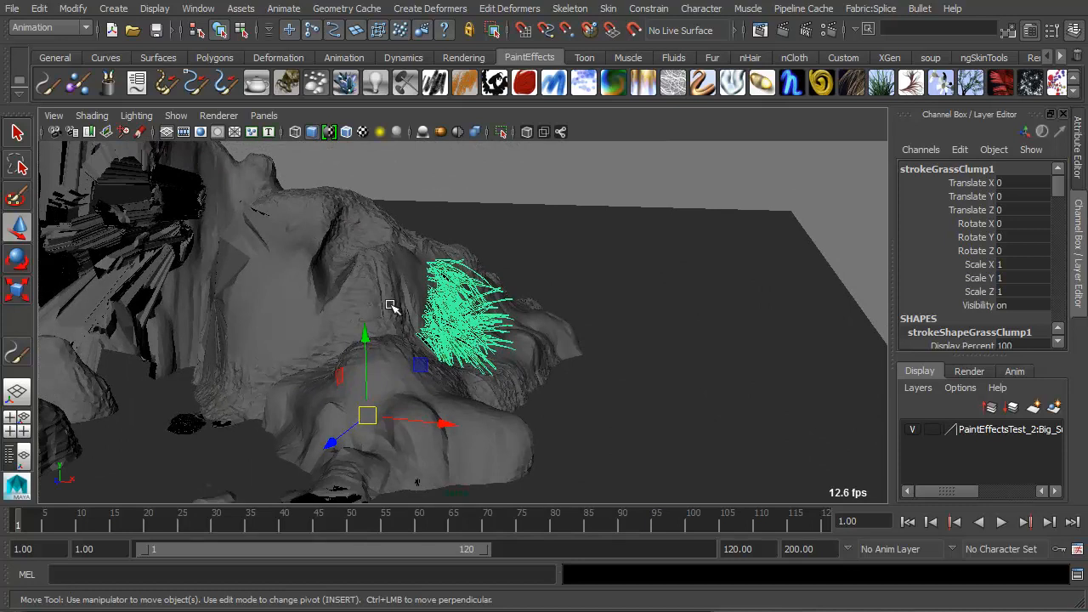
mouse_move(449, 242)
left_mouse_down("alt")
mouse_move(510, 267)
mouse_move(510, 250)
mouse_move(433, 260)
left_mouse_up("alt")
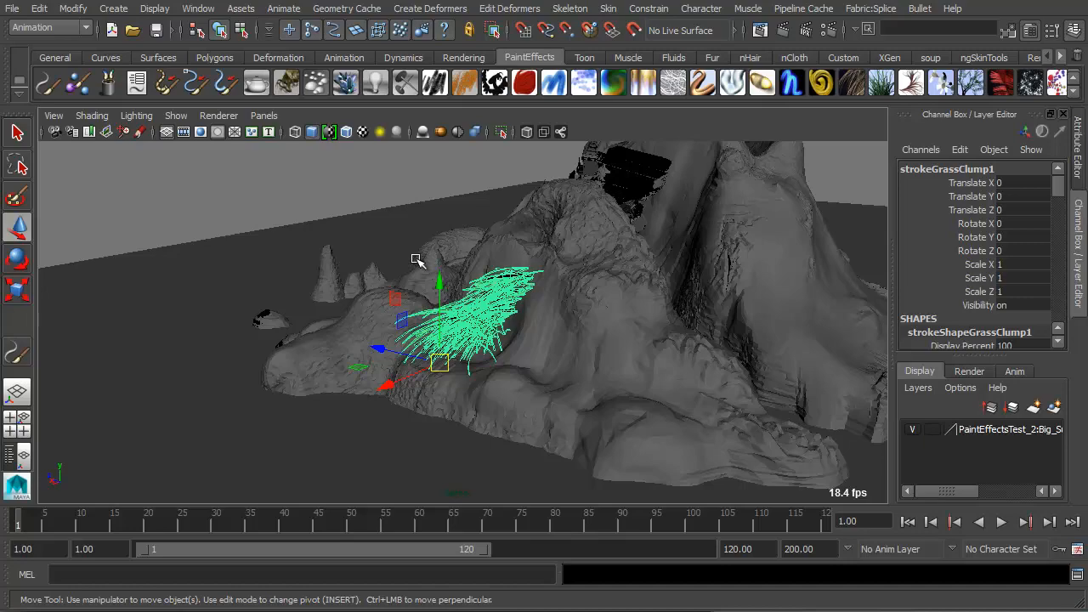
left_click_drag(317, 251, 544, 261, "alt")
middle_click_drag(425, 256, 522, 297, "alt")
left_click_drag(416, 277, 446, 266, "alt")
right_click_drag(395, 291, 428, 272, "alt")
middle_click_drag(519, 340, 531, 272, "alt")
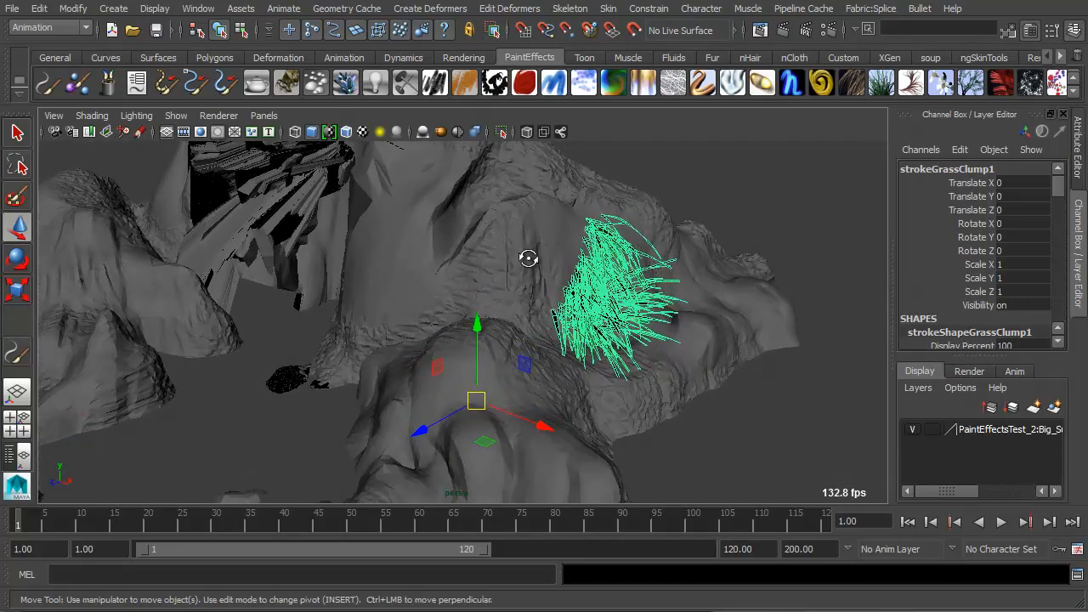
left_click_drag(525, 250, 532, 332, "alt")
middle_click_drag(533, 332, 570, 248, "alt")
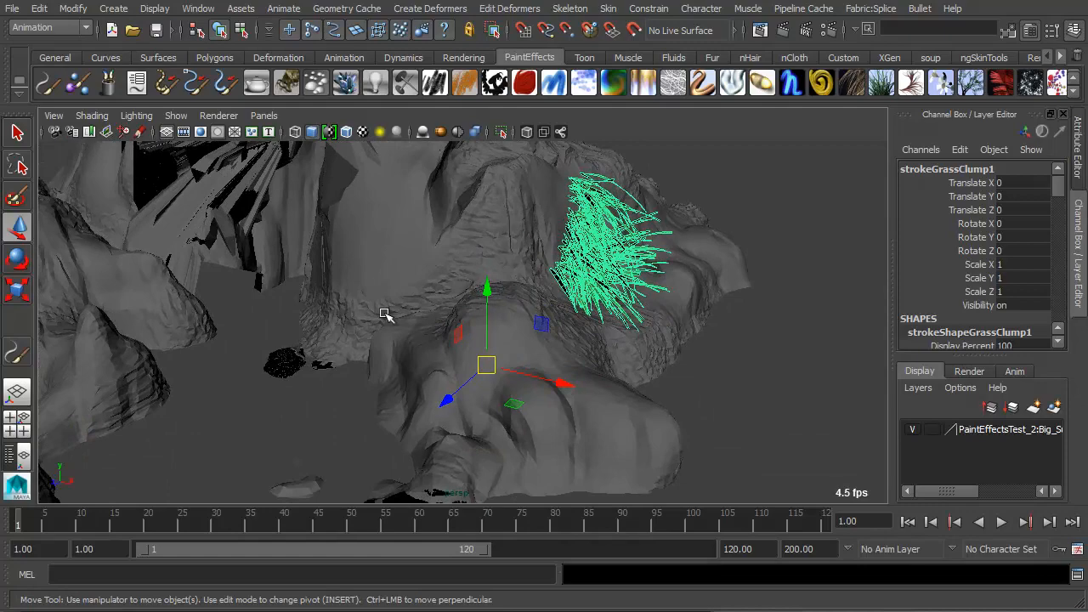
left_click_drag(561, 252, 529, 240, "alt")
middle_click_drag(361, 398, 419, 292, "alt")
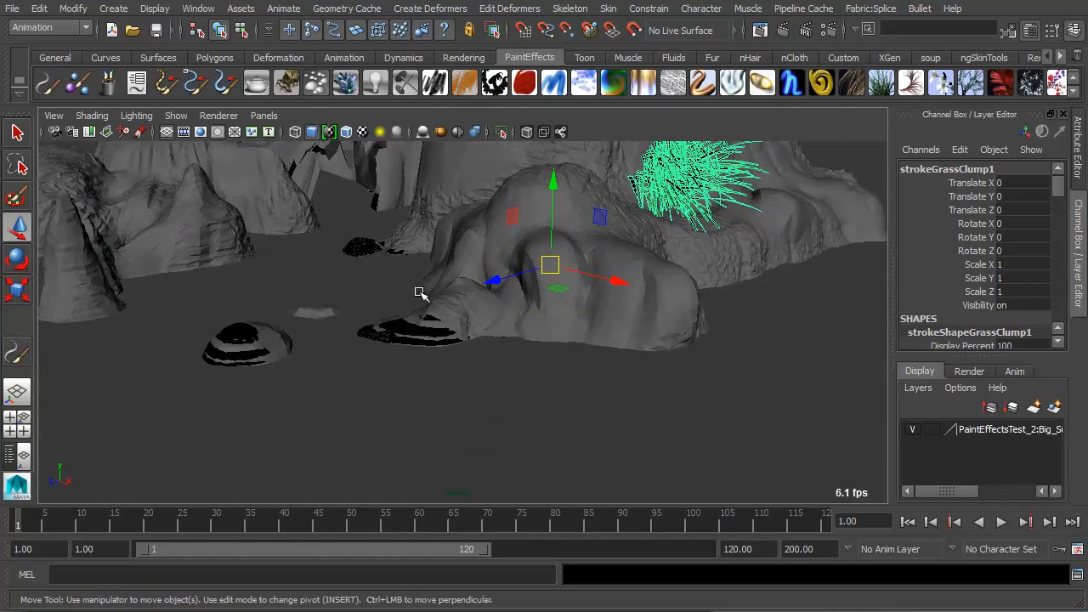
Select the island mesh, resize the grass clump brush and paint a stroke down the grey side of the small mound in front
middle_click_drag(170, 307, 286, 298, "alt")
right_click_drag(287, 298, 377, 327, "alt")
left_click(394, 323)
scroll(396, 345, "up", 4)
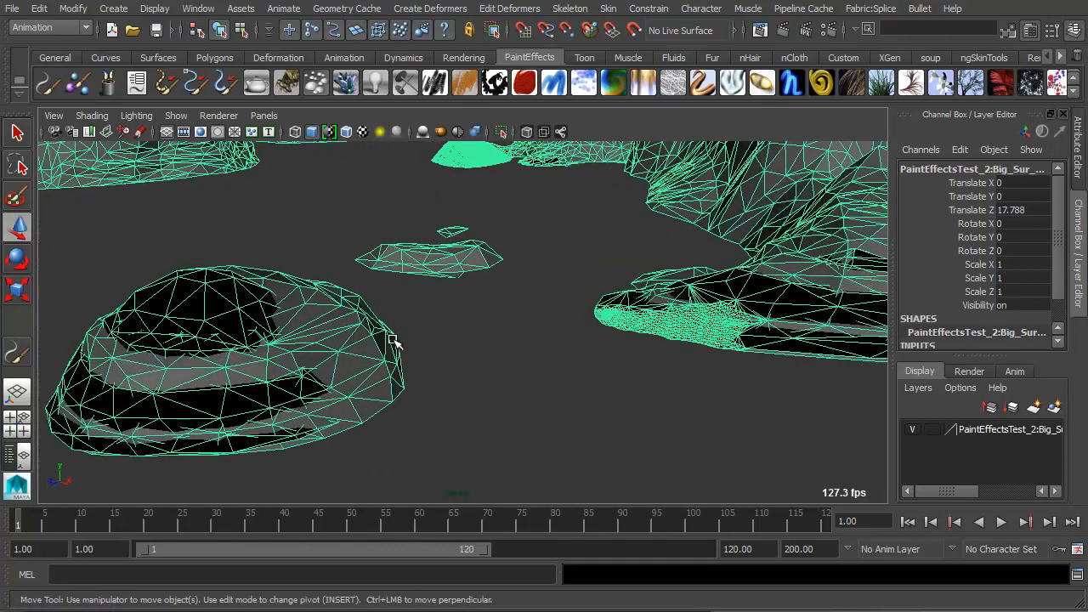
middle_click_drag(297, 323, 399, 301, "alt")
left_click_drag(399, 301, 381, 324, "alt")
middle_click_drag(380, 324, 411, 253, "alt")
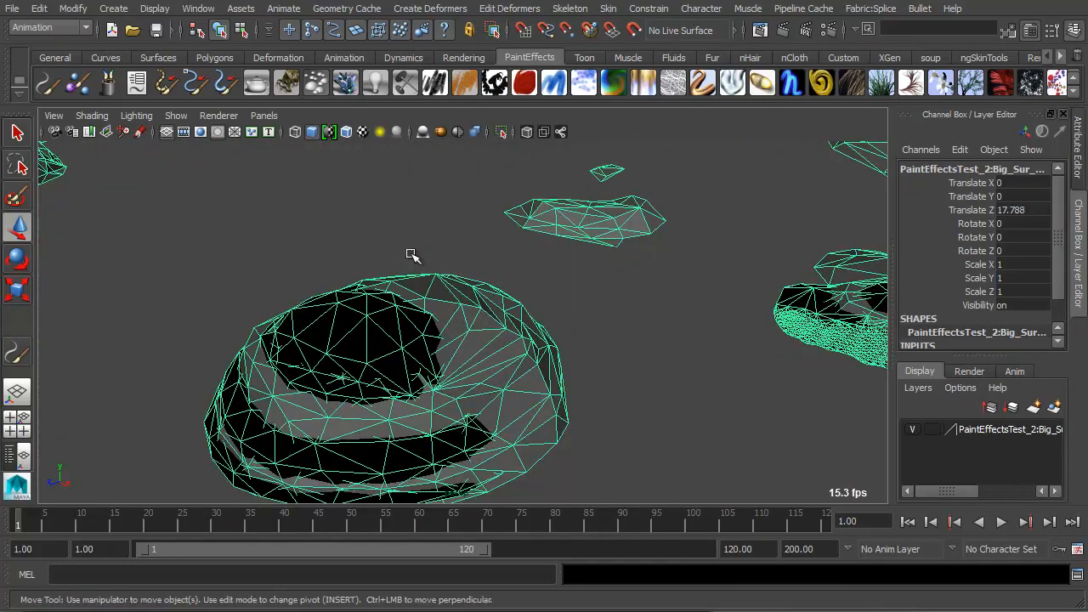
middle_click_drag(354, 299, 363, 260, "alt")
right_click_drag(363, 260, 381, 272, "alt")
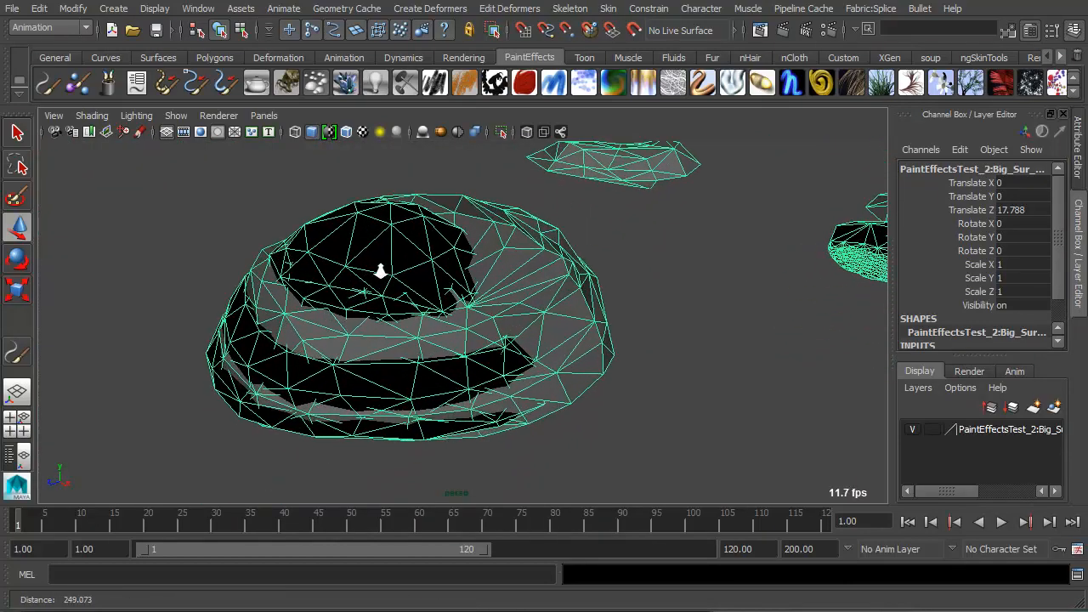
left_click(882, 82)
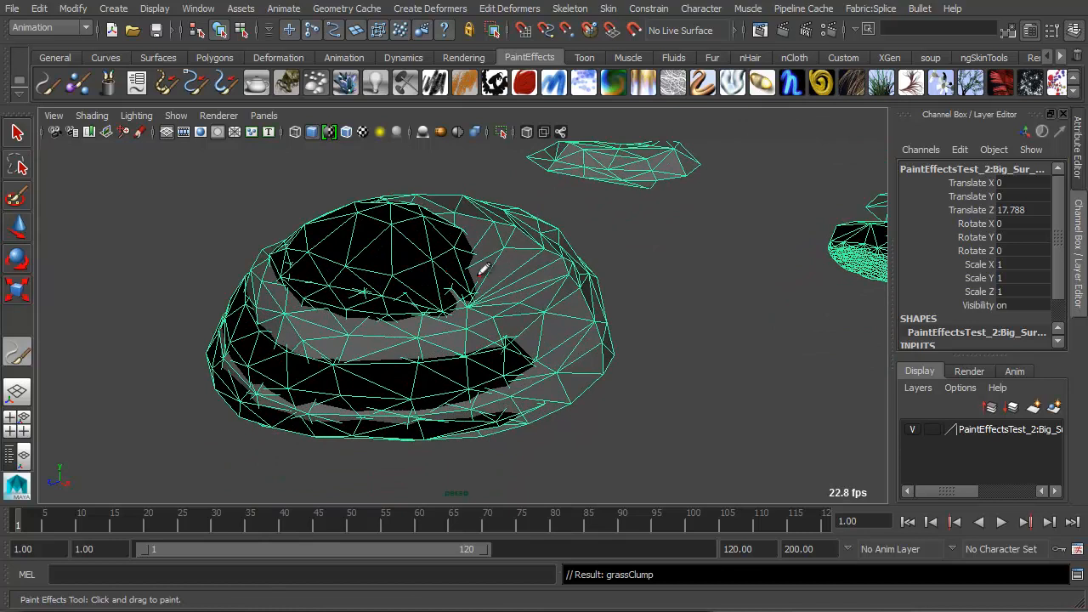
key("b")
mouse_move(498, 271)
left_mouse_down()
mouse_move(634, 271)
mouse_move(528, 272)
mouse_move(567, 274)
mouse_move(611, 311)
mouse_move(629, 353)
left_mouse_up()
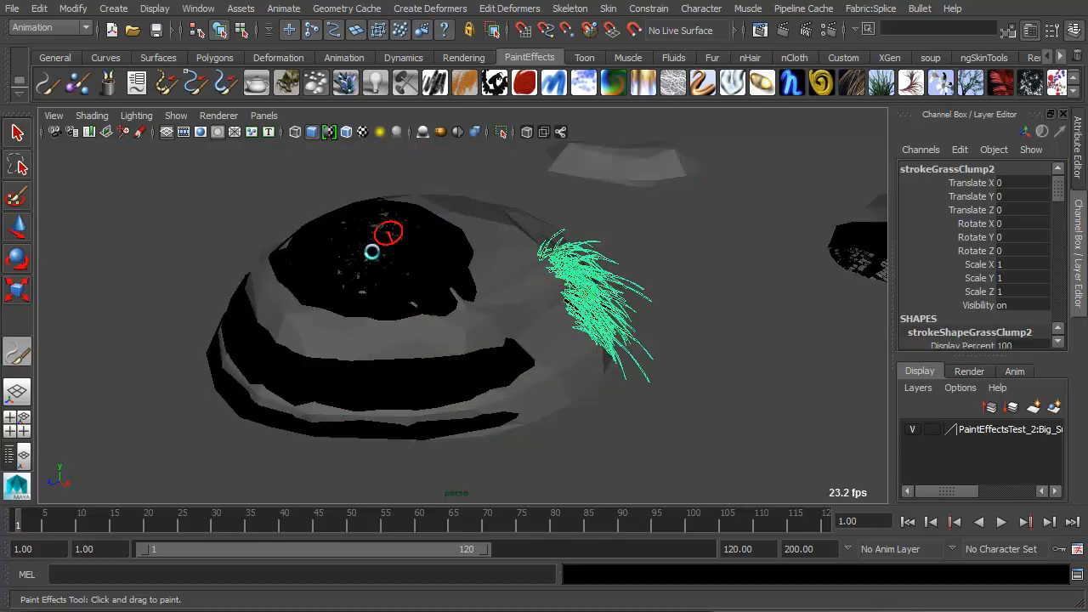
Paint another grass clump stroke across the black top faces of the small mound and show the scene in wireframe
mouse_move(374, 252)
left_mouse_down()
mouse_move(399, 250)
mouse_move(368, 260)
mouse_move(226, 243)
mouse_move(272, 246)
left_mouse_up()
key("4")
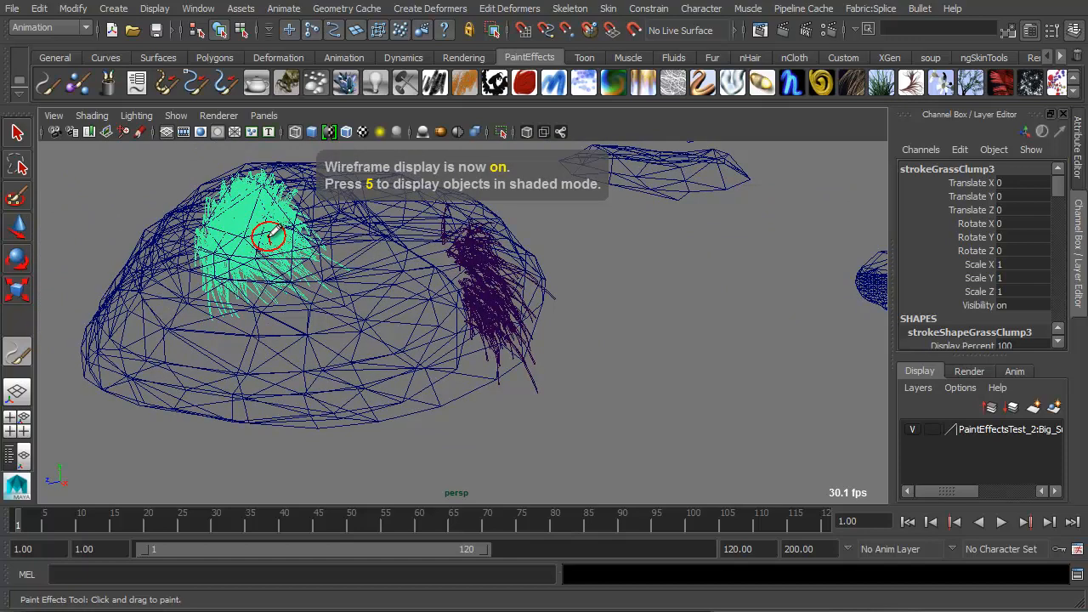
Return to shaded display and delete the grass clump stroke painted on the black top faces of the small mound
key("5")
left_click_drag(303, 243, 307, 240, "alt")
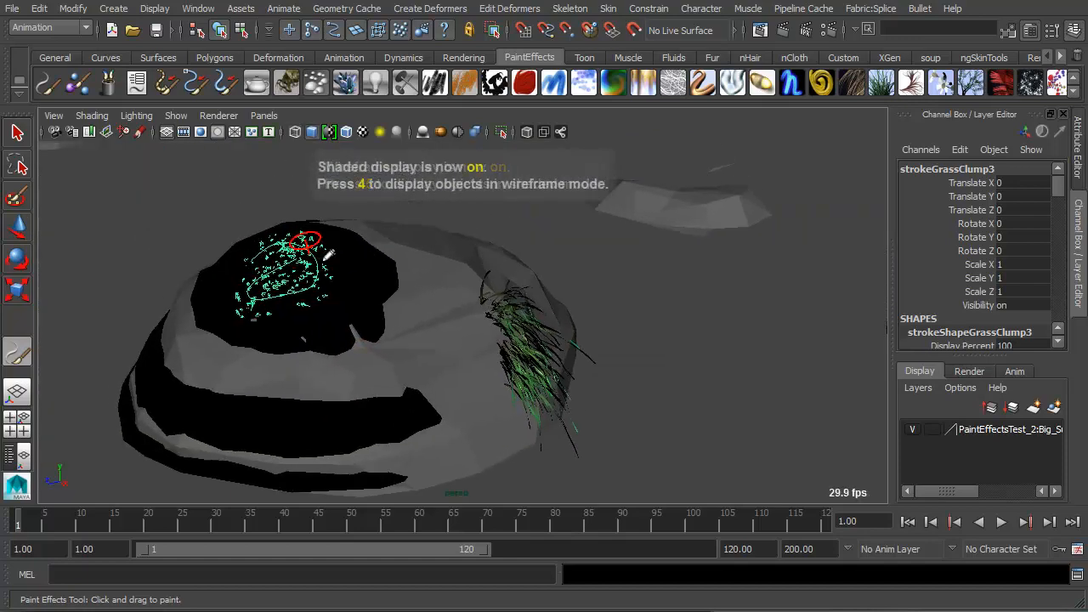
key("q")
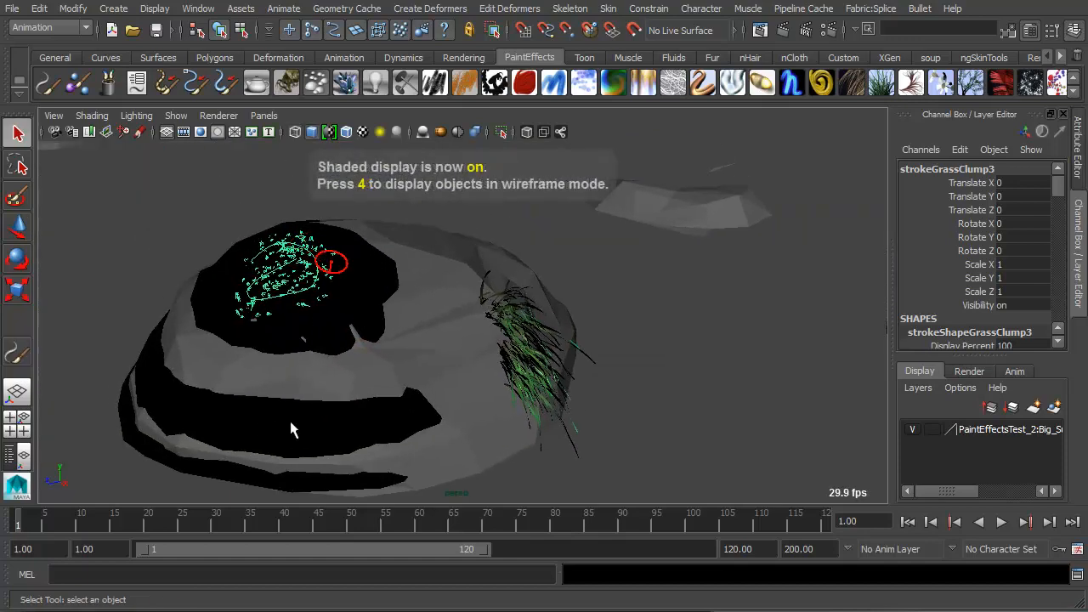
left_click_drag(387, 303, 394, 300, "alt")
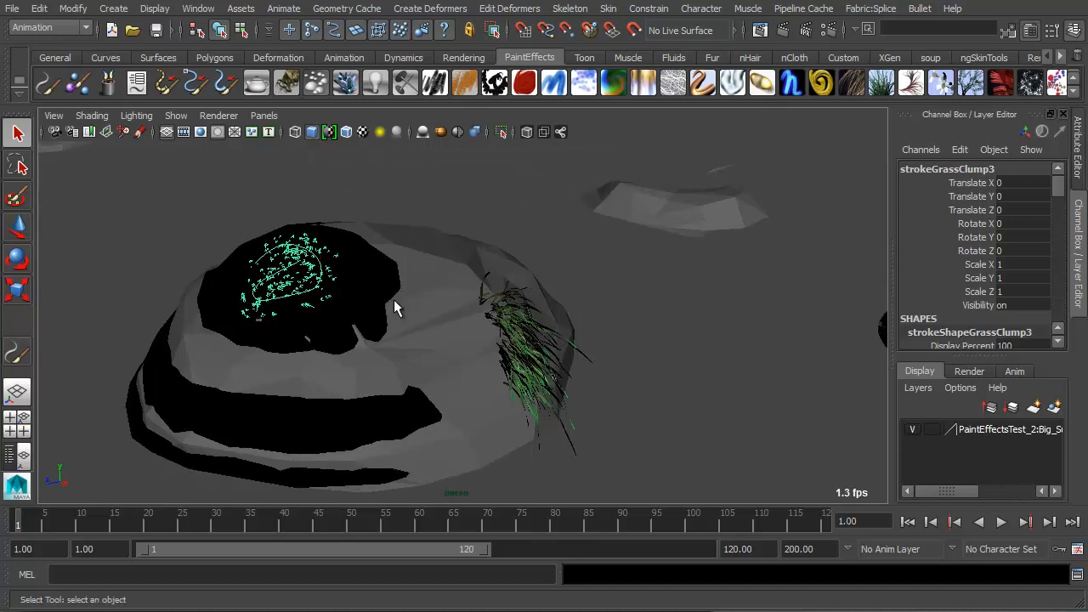
Select the island mesh, switch to face selection and select the black faces of the small mound
left_click(340, 292)
right_click_drag(466, 297, 435, 294, "alt")
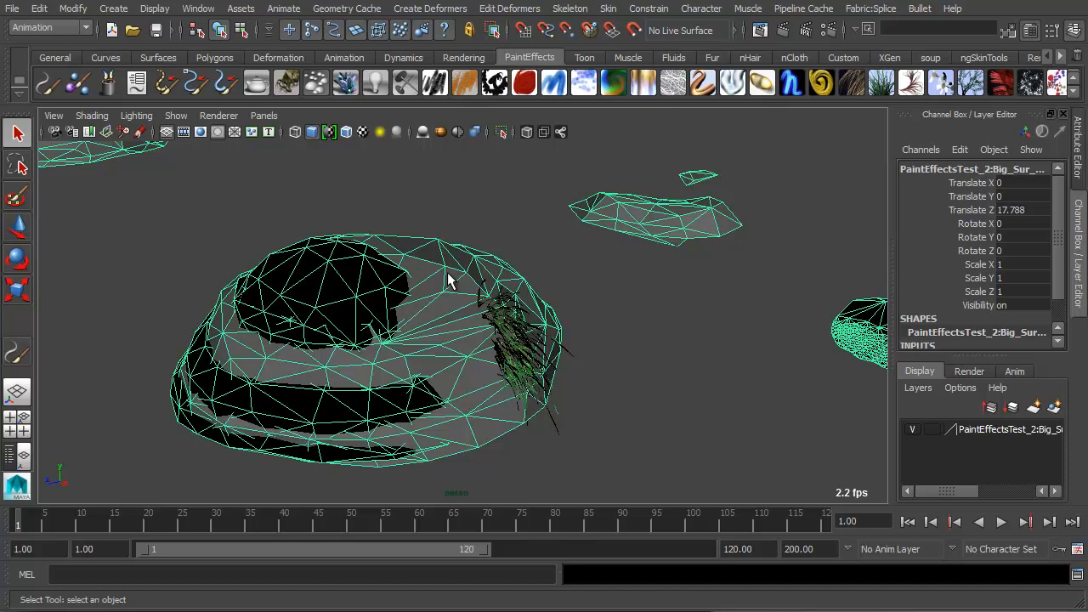
right_click_drag(308, 265, 309, 298)
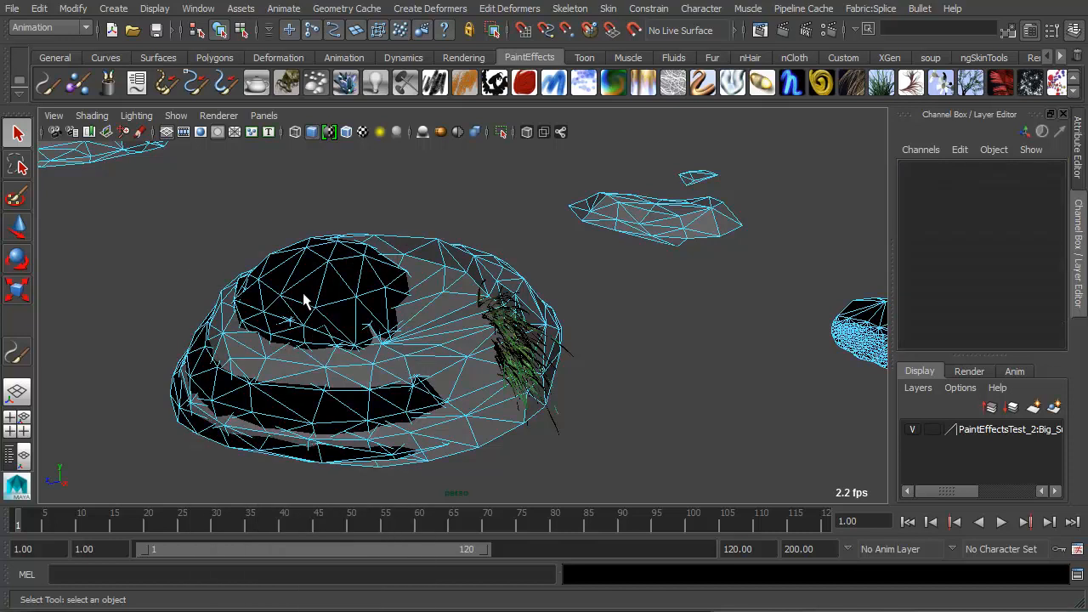
key("f")
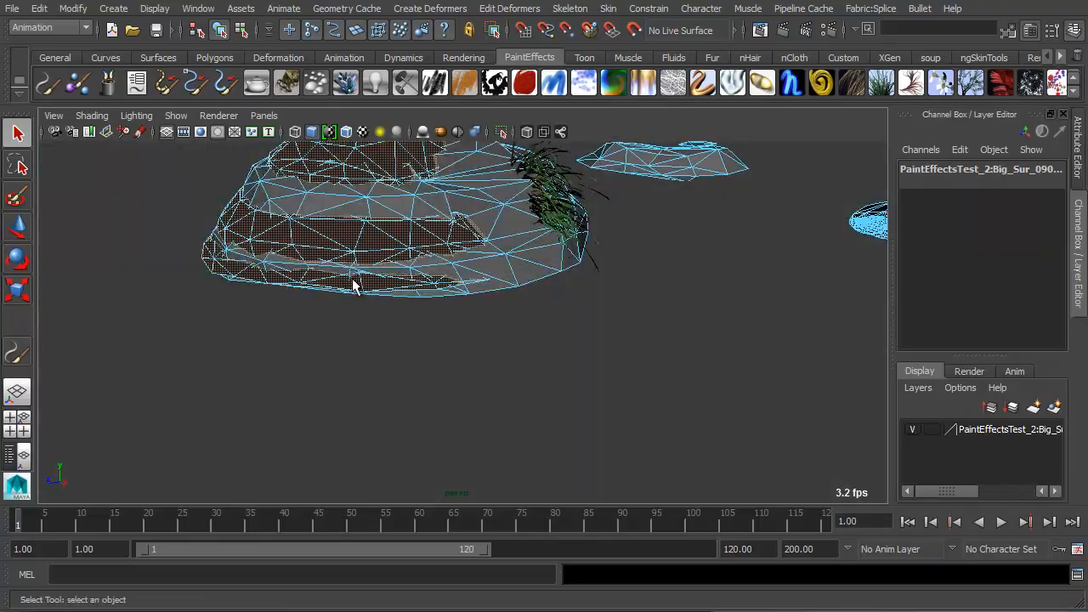
left_click_drag(447, 315, 486, 316, "alt")
middle_click_drag(494, 290, 489, 232, "alt")
Reverse the normals of the selected mound faces and return to object selection mode
key("space")
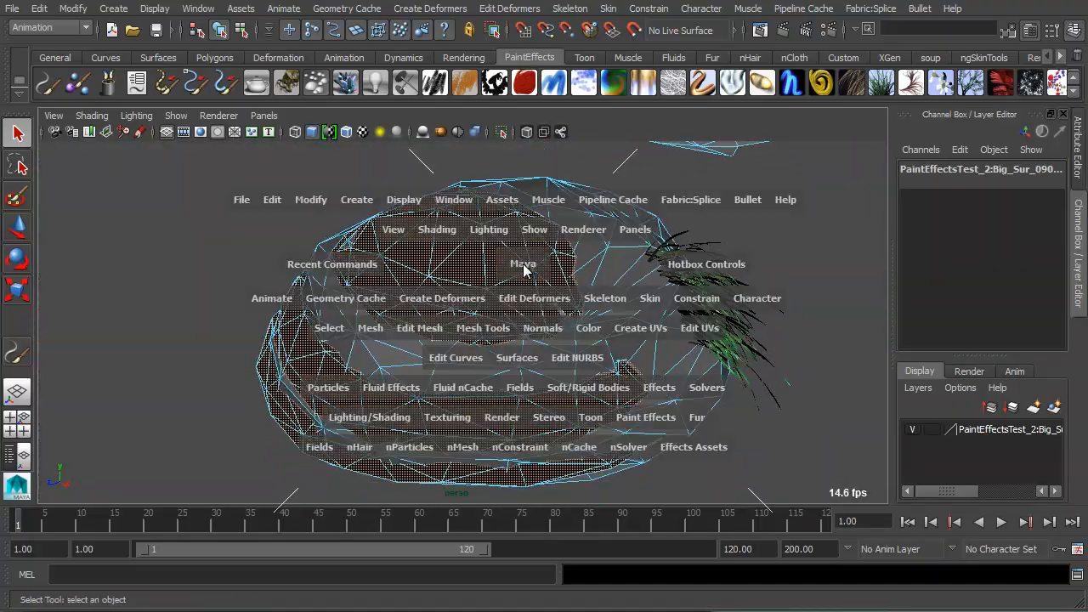
left_click(544, 330)
left_click(568, 457)
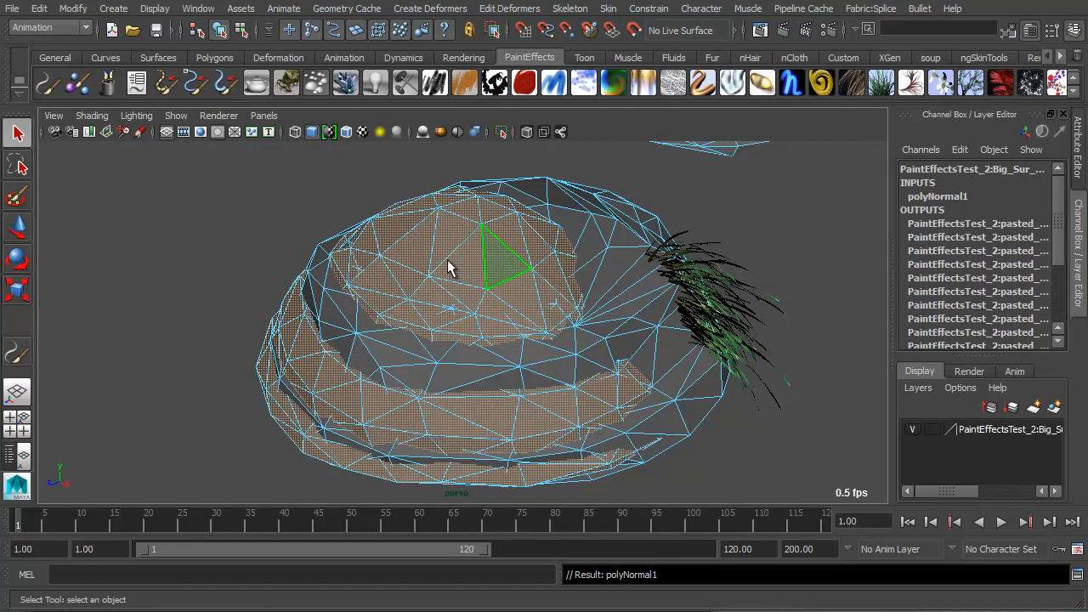
right_click_drag(447, 269, 506, 267)
left_click_drag(507, 262, 554, 263, "alt")
right_click_drag(554, 263, 470, 277, "alt")
middle_click_drag(469, 277, 461, 281, "alt")
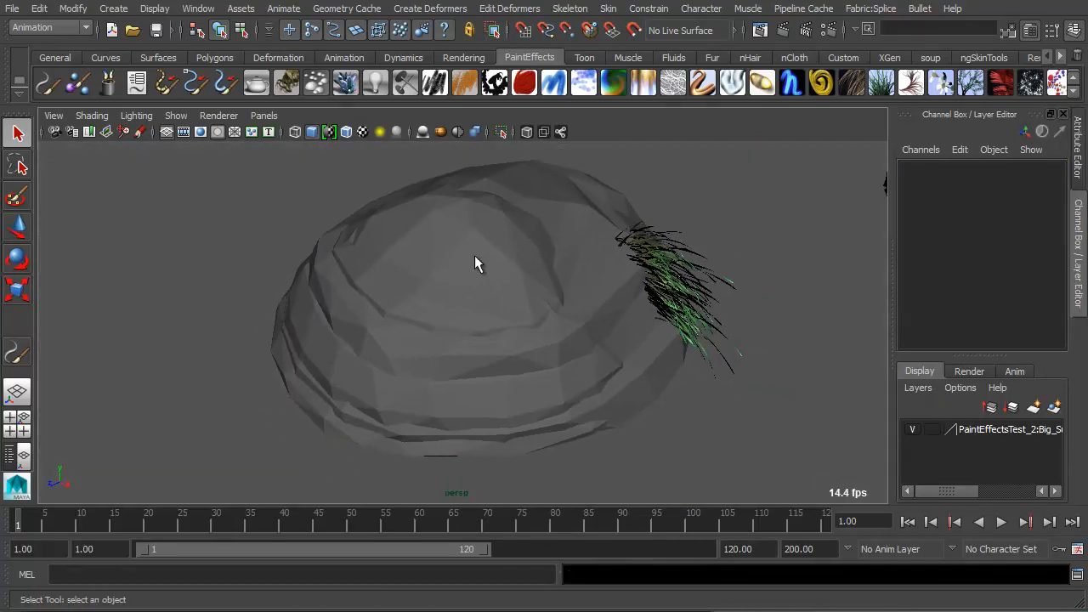
Select the island mesh and delete its construction history
left_click(475, 255)
key("space")
left_click(230, 194)
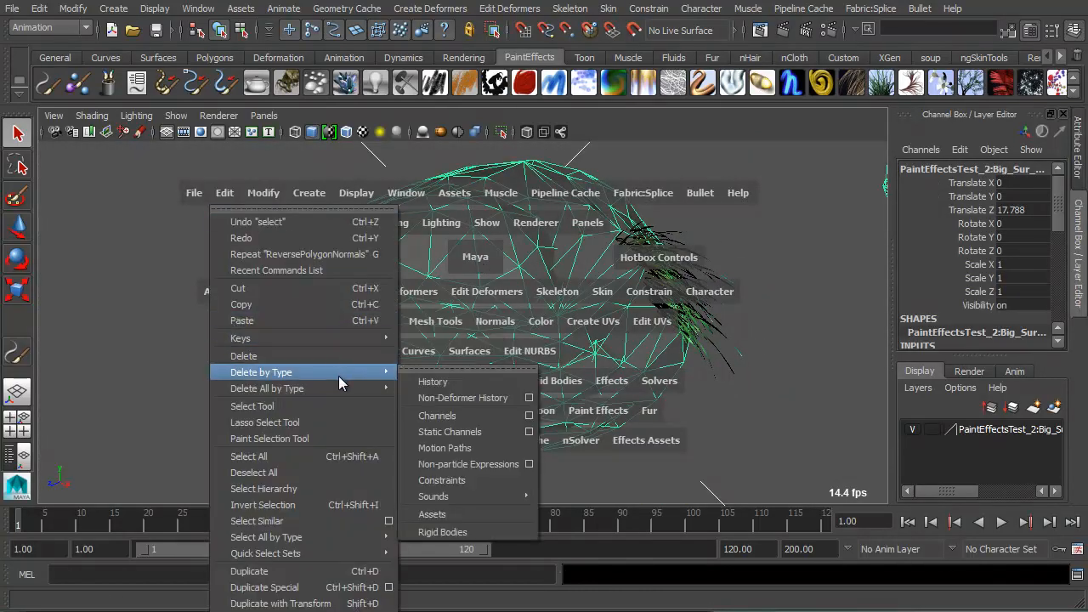
mouse_move(280, 389)
left_click(474, 291)
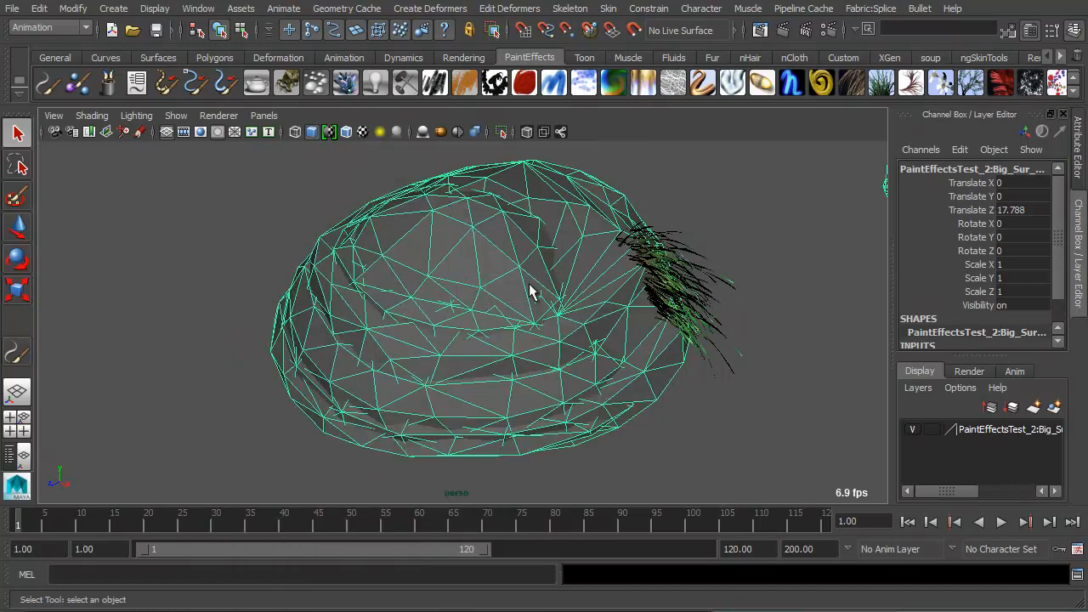
Paint a short grass clump stroke on the top of the small mound with the Grass Clump brush and switch to the Move tool
mouse_move(530, 292)
left_mouse_down("alt")
mouse_move(517, 255)
mouse_move(531, 280)
left_mouse_up("alt")
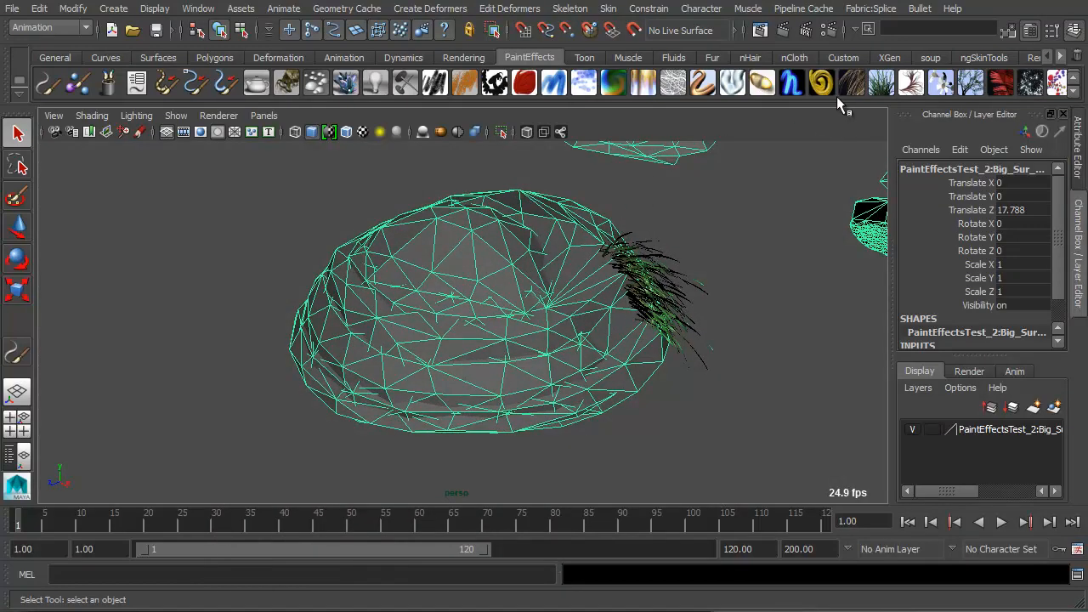
left_click(881, 84)
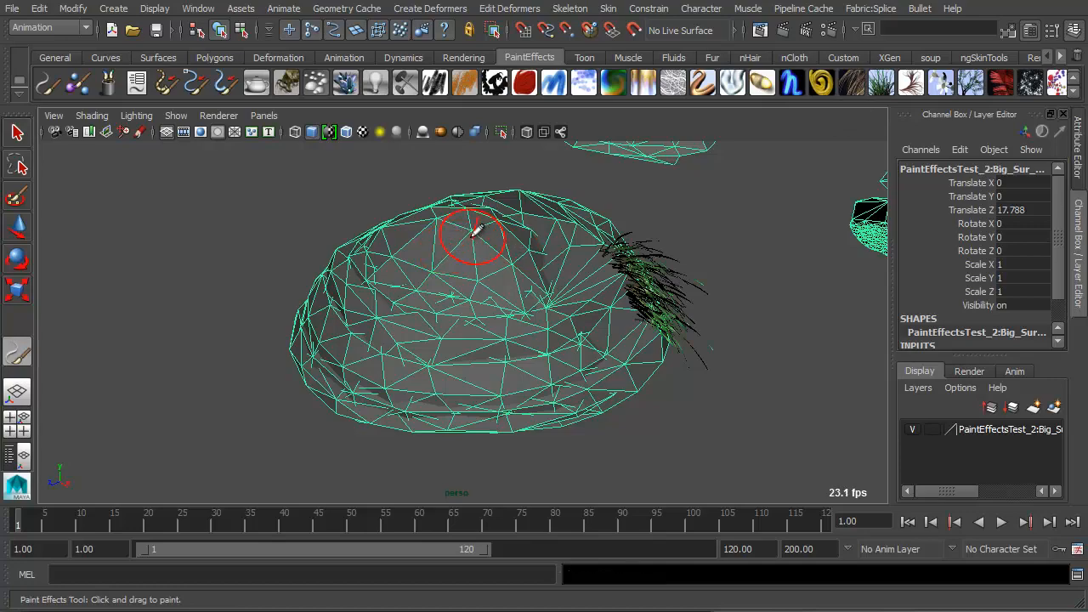
mouse_move(476, 230)
left_mouse_down()
mouse_move(435, 236)
mouse_move(479, 235)
mouse_move(485, 250)
mouse_move(365, 231)
mouse_move(488, 242)
left_mouse_up()
key("w")
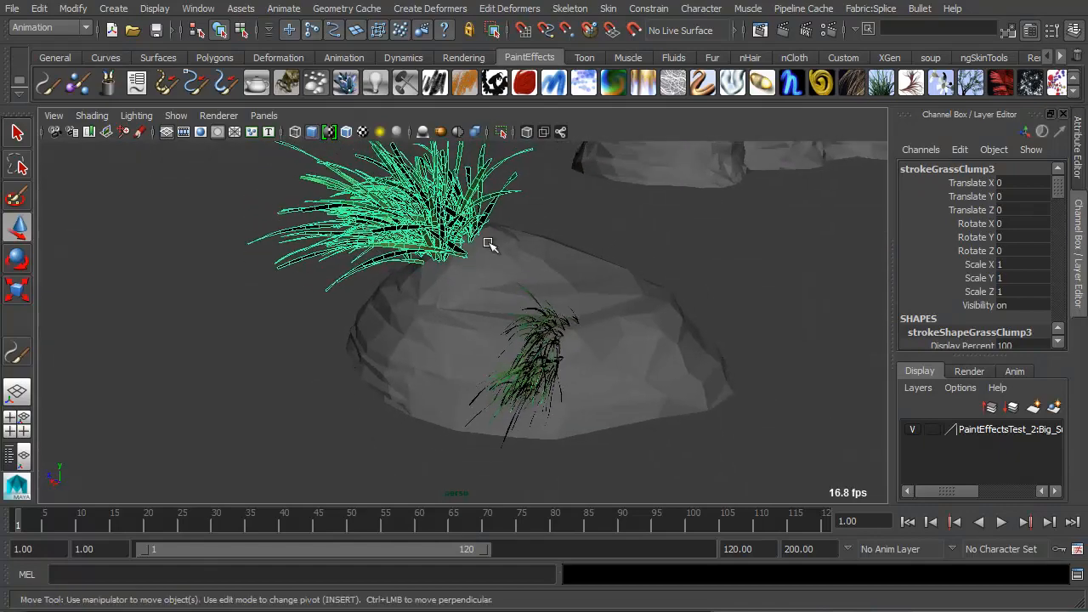
Examine from several sides and distances how the new grass clump grows on the mound, compared with the remaining black faces of the island
left_click_drag(523, 202, 495, 238, "alt")
left_click_drag(544, 266, 668, 253, "alt")
right_click_drag(668, 253, 551, 286, "alt")
left_click_drag(552, 286, 613, 287, "alt")
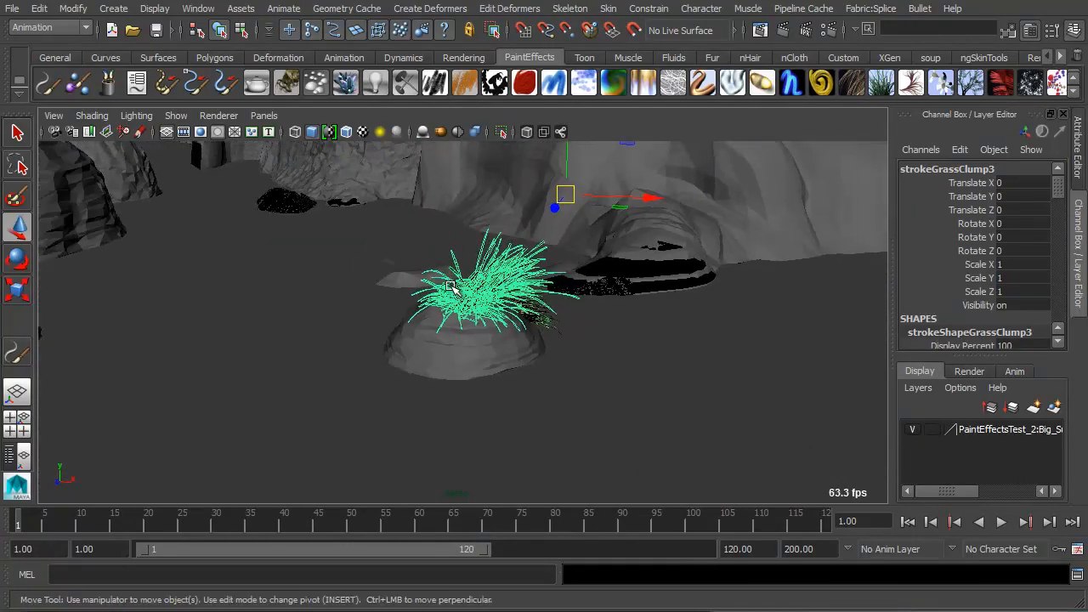
left_click_drag(454, 289, 545, 291, "alt")
right_click_drag(544, 291, 476, 293, "alt")
left_click_drag(527, 270, 455, 250, "alt")
right_click_drag(455, 251, 371, 258, "alt")
left_click_drag(371, 259, 480, 308, "alt")
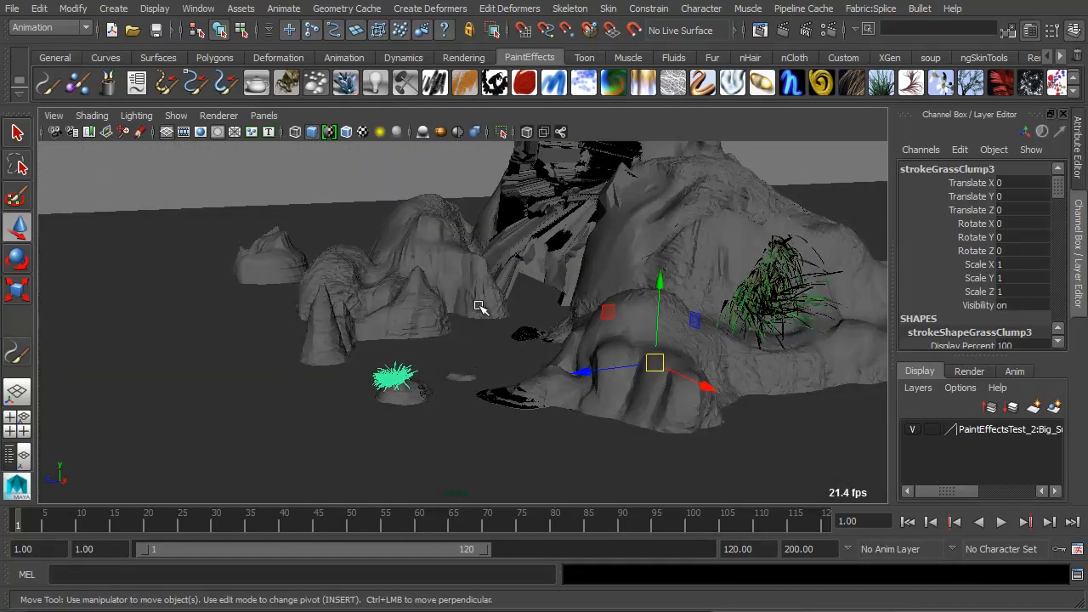